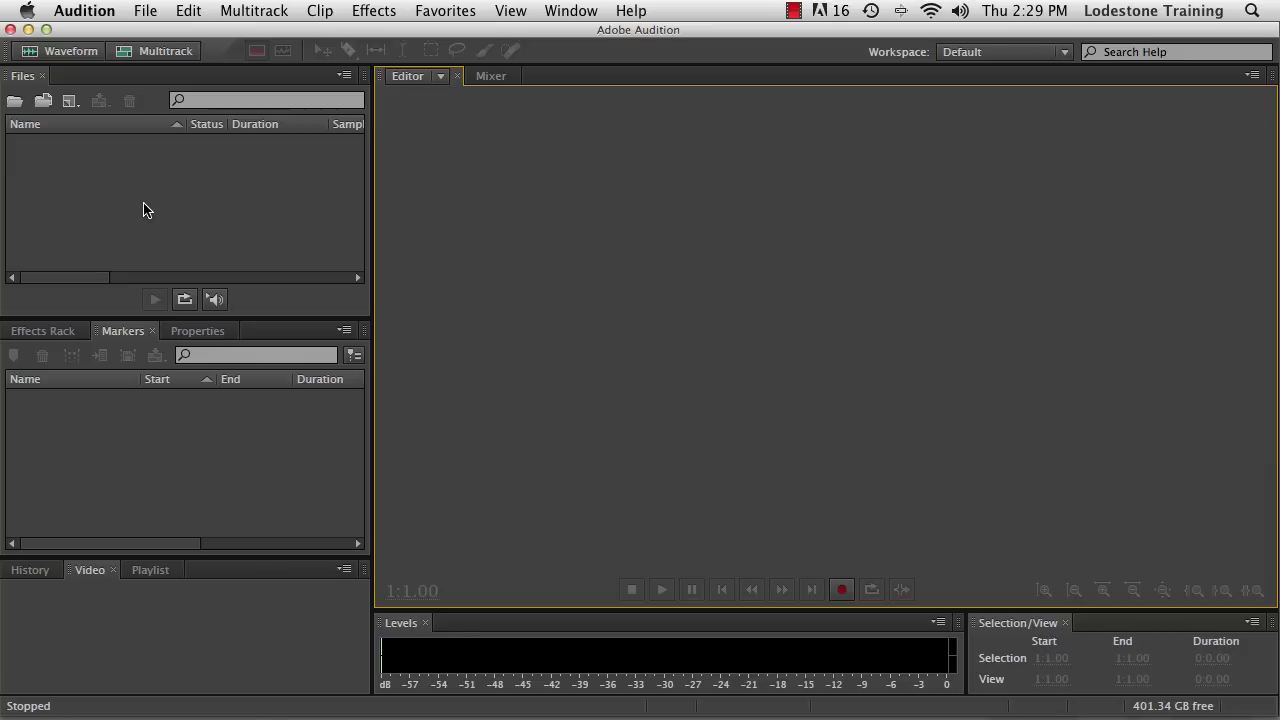
- Create a new multitrack session named dubbing
click(146, 54)
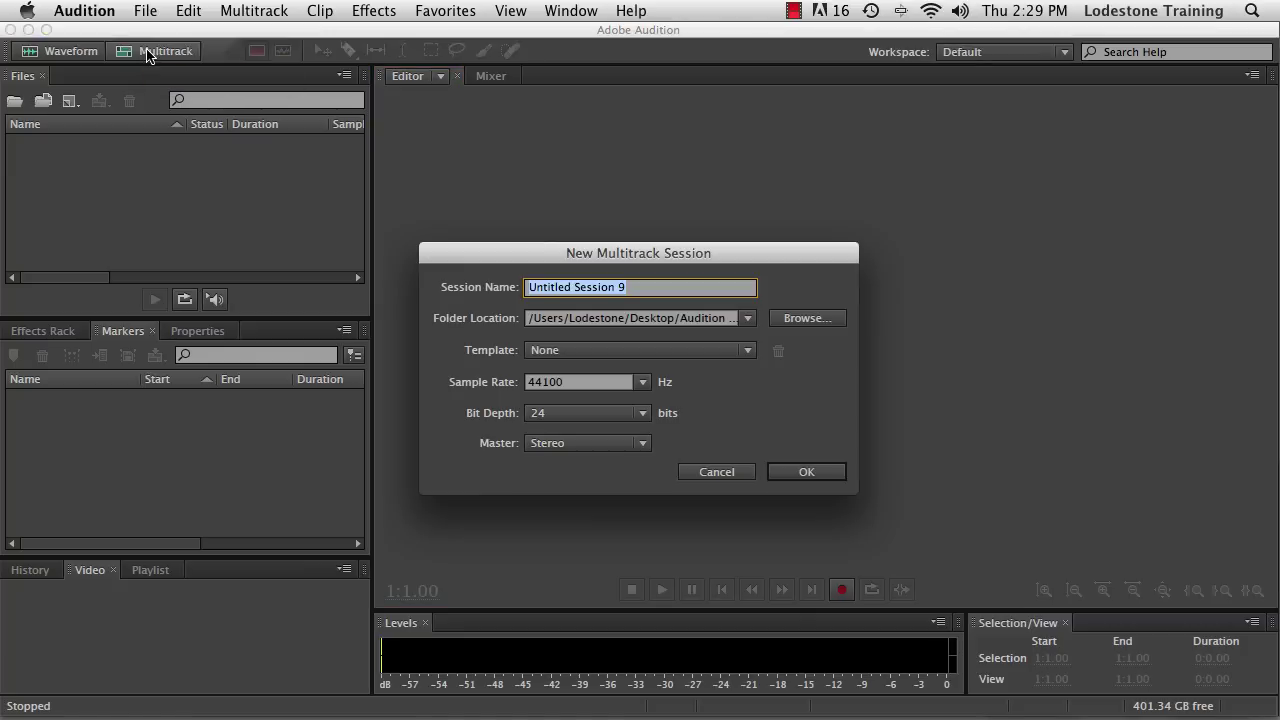
text(dubbing)
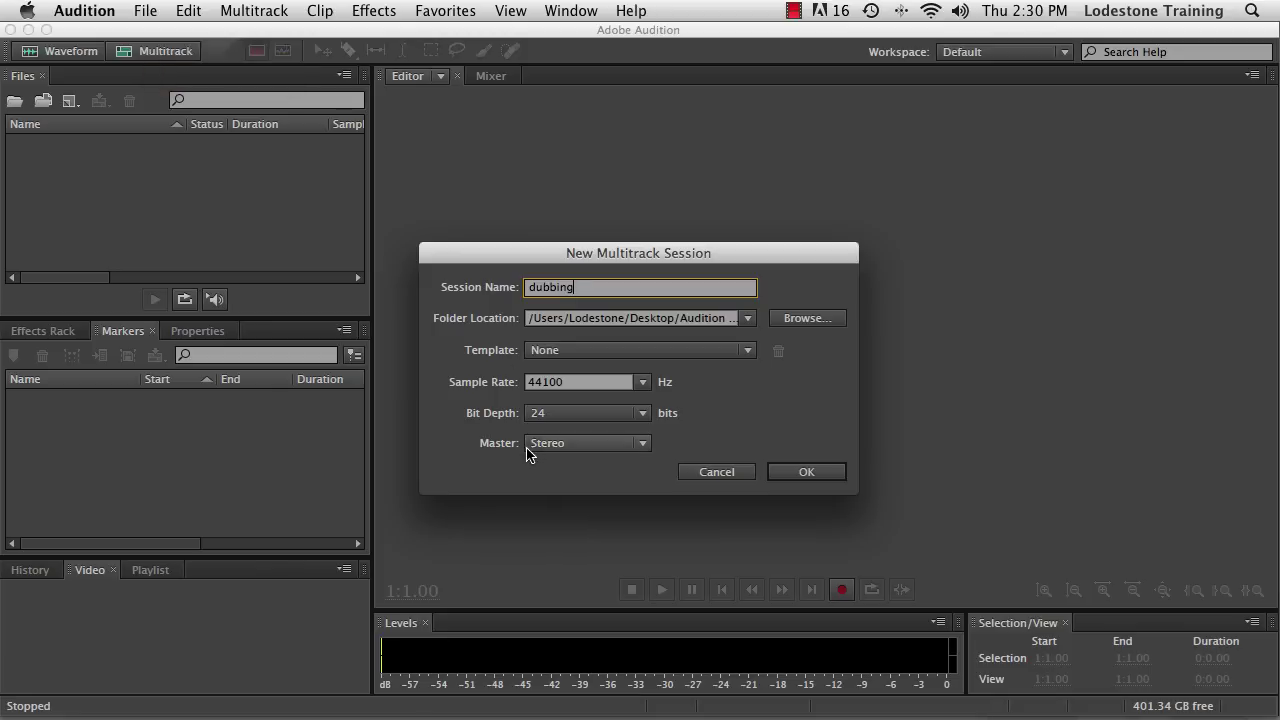
click(805, 474)
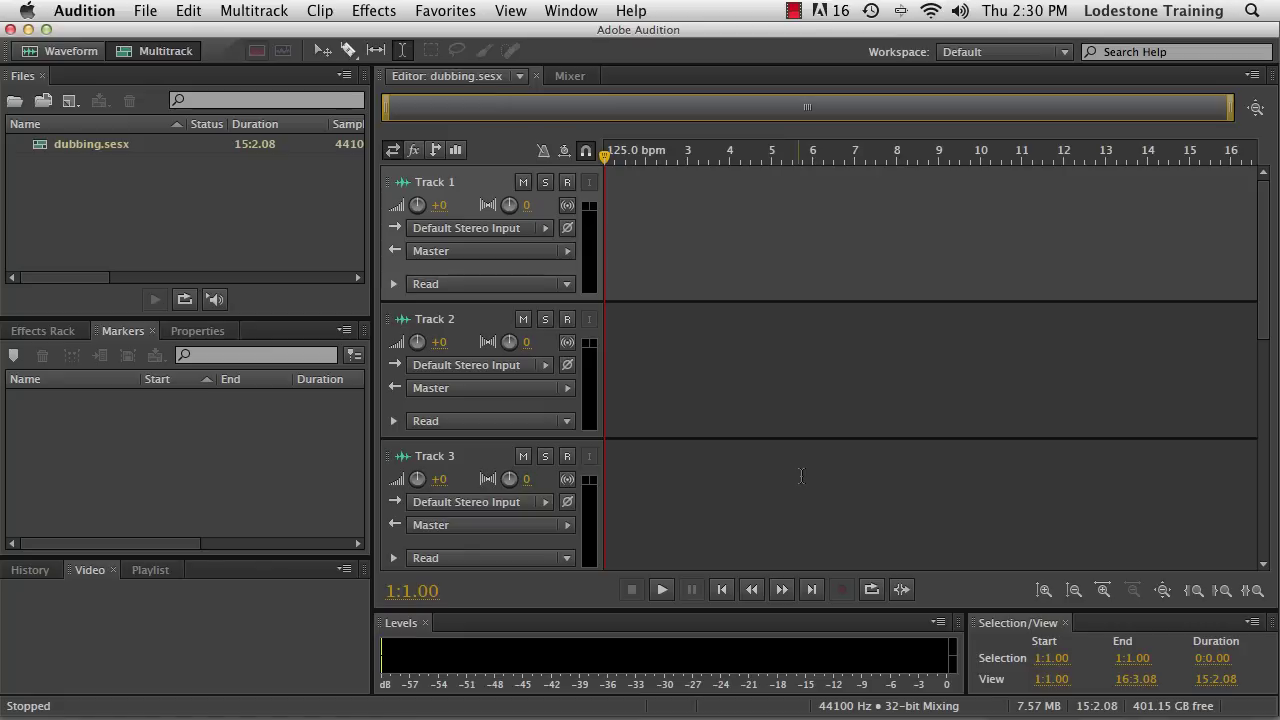
- Rename Track 1 to narration
click(437, 186)
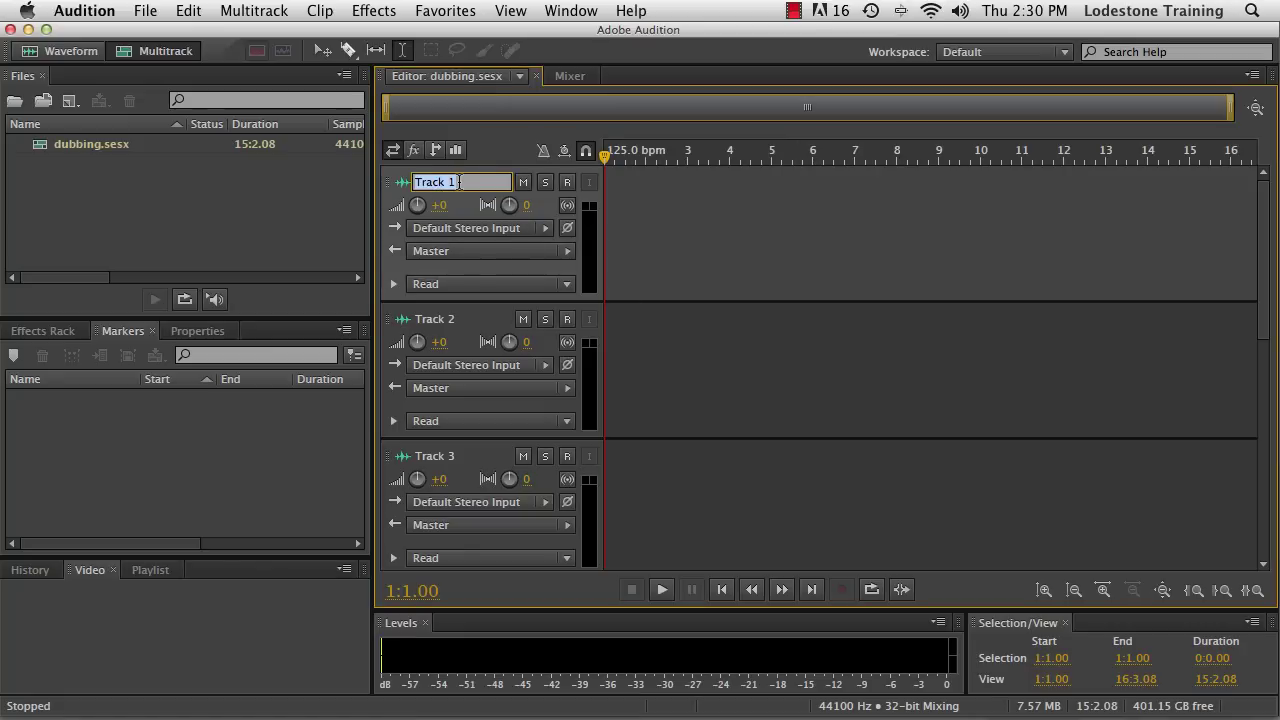
text(narration)
key(Return)
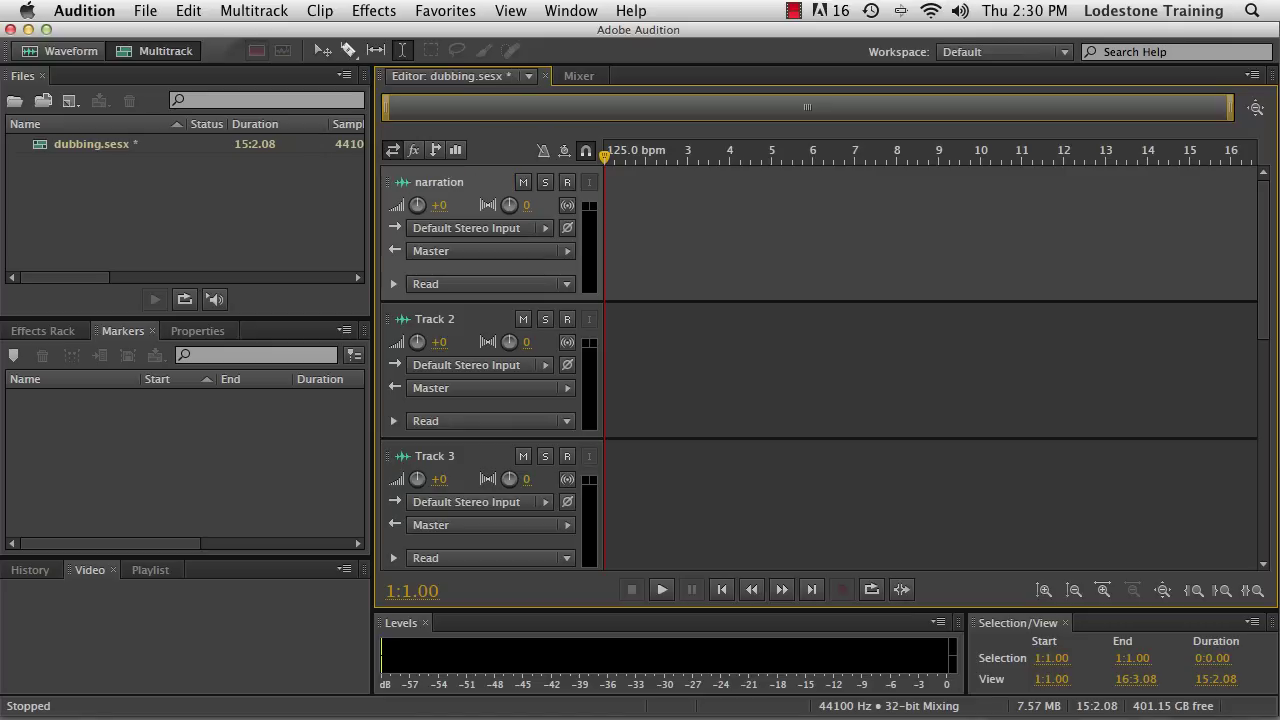
- Arm the narration track and set its input to mono [01M] io|2 Front Left
click(567, 183)
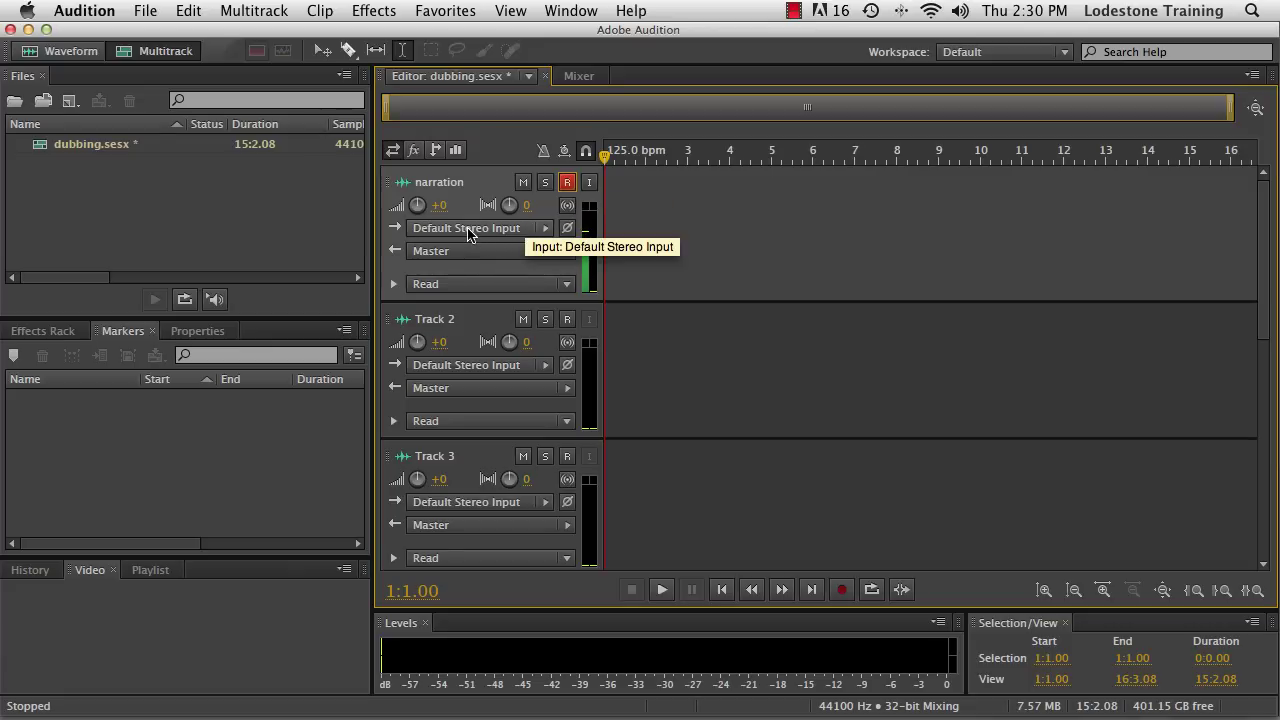
click(546, 230)
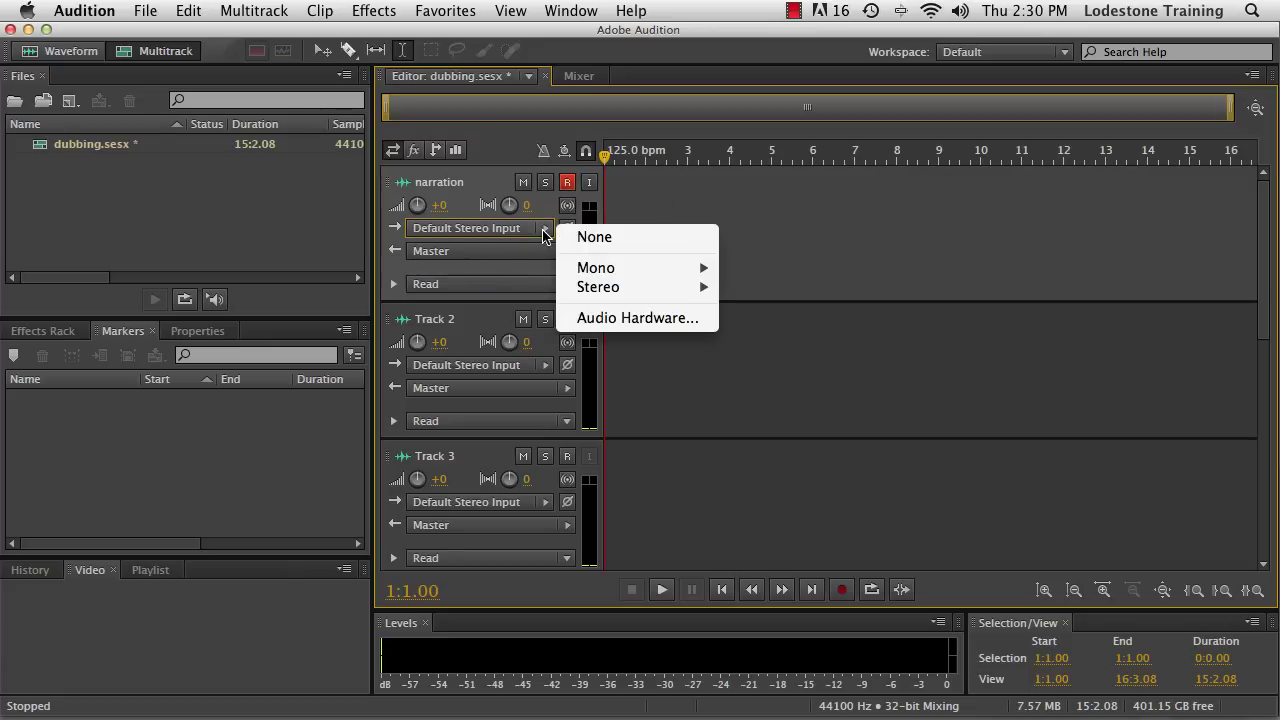
mouse_move(634, 267)
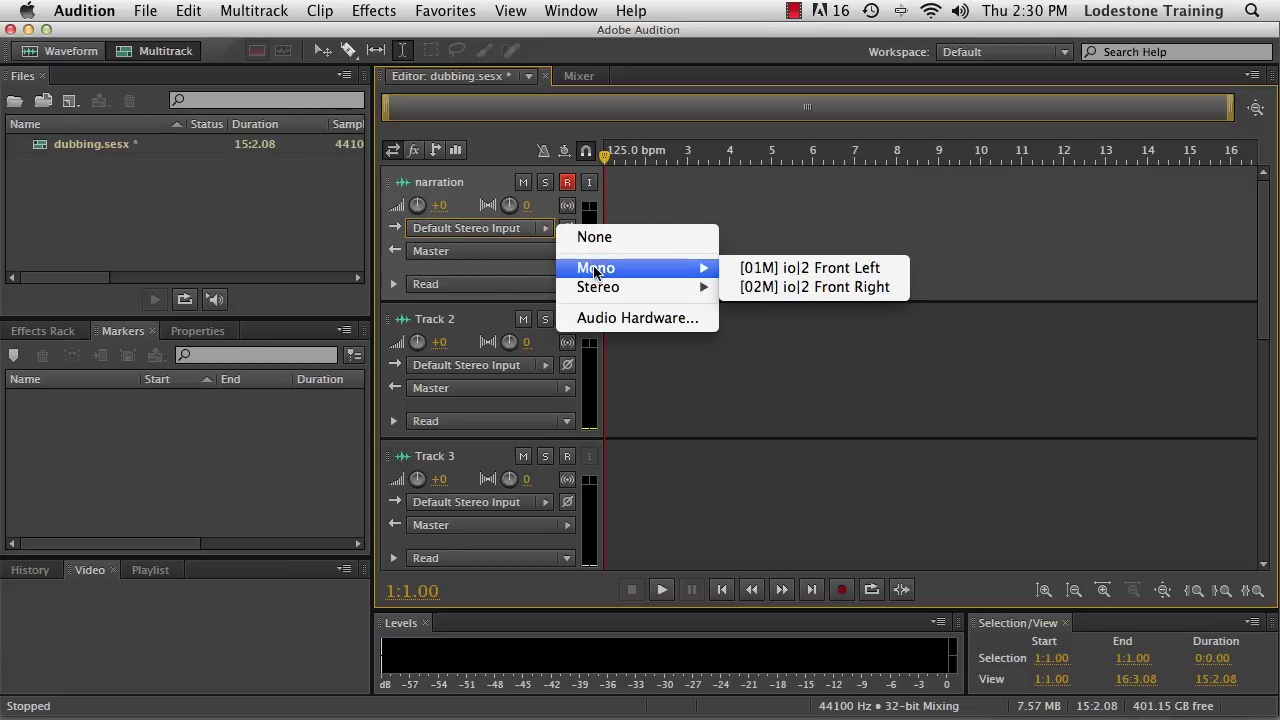
click(833, 270)
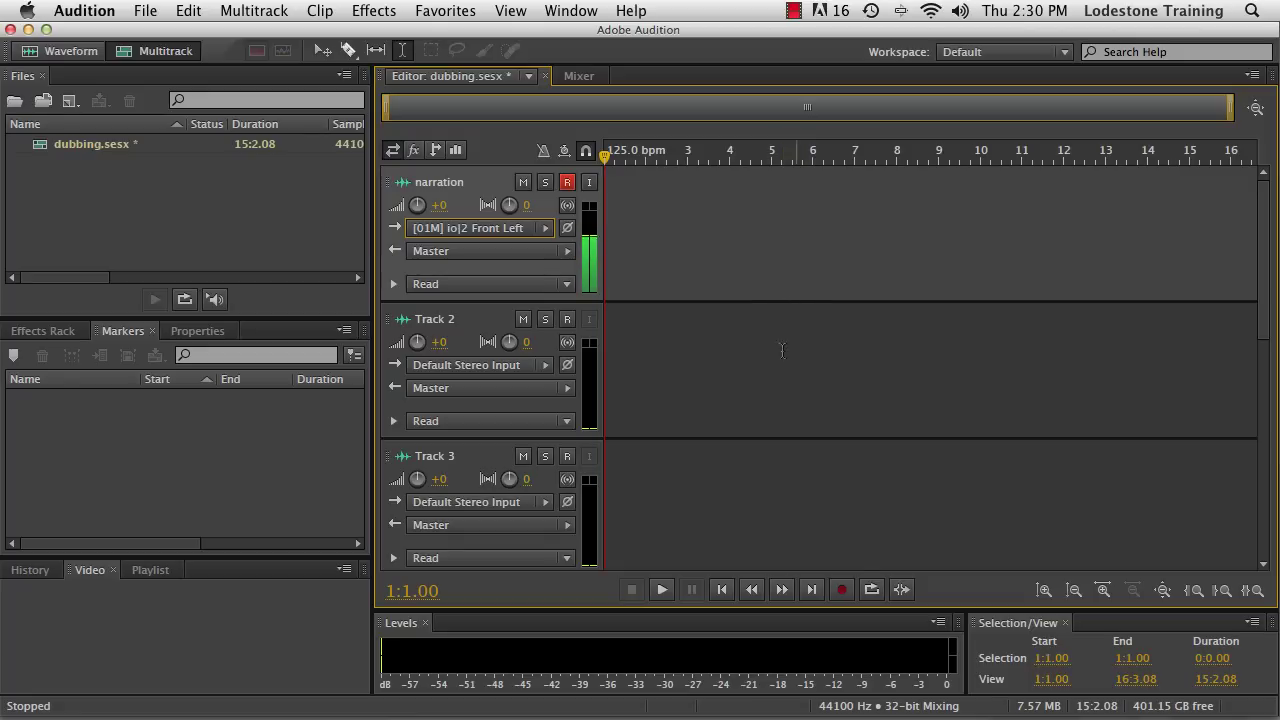
- Record a narration take, creating narration_001 on the narration track
click(843, 590)
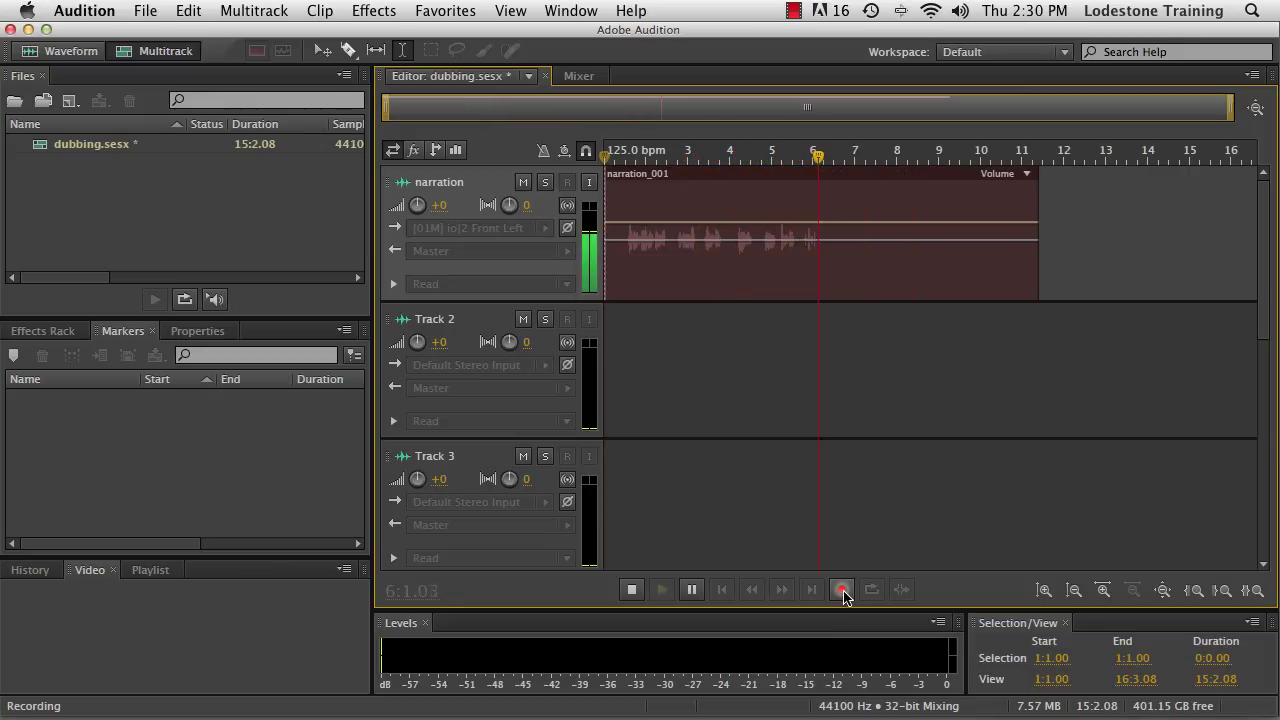
click(631, 591)
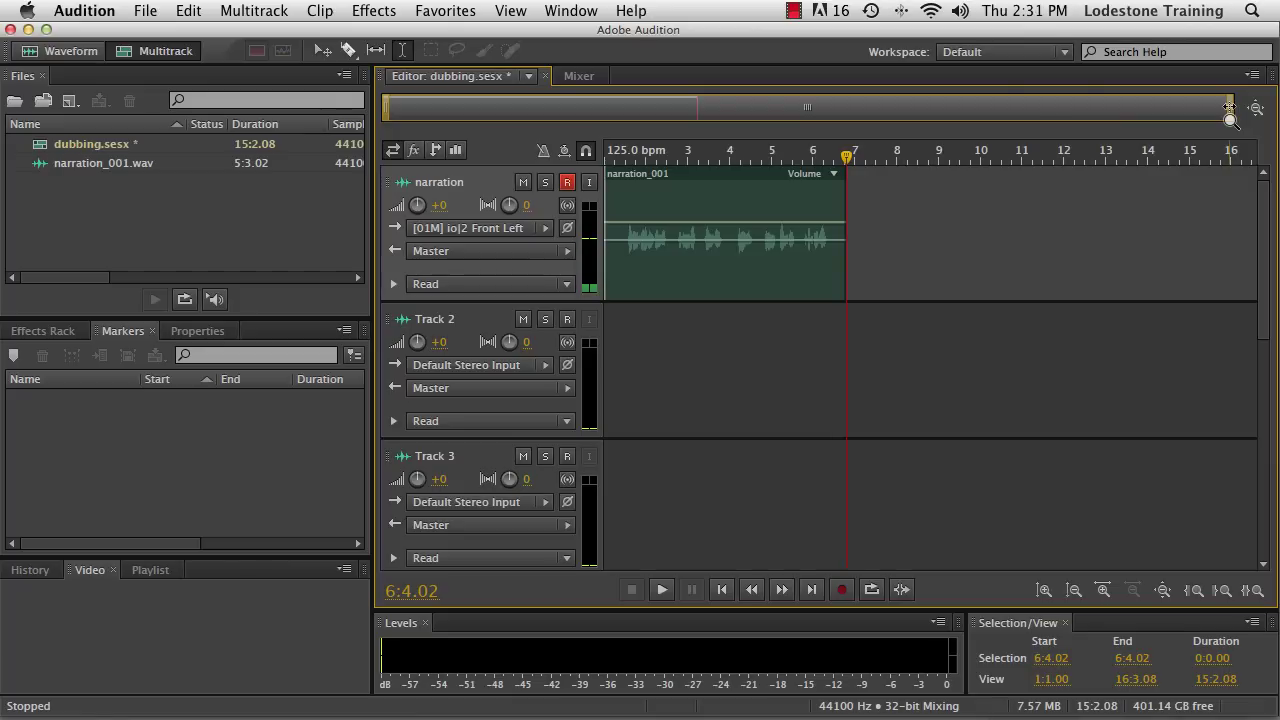
- Zoom in on the take and play it from the start, stopping at 3:2.06
drag(1229, 107, 687, 107)
drag(616, 150, 586, 157)
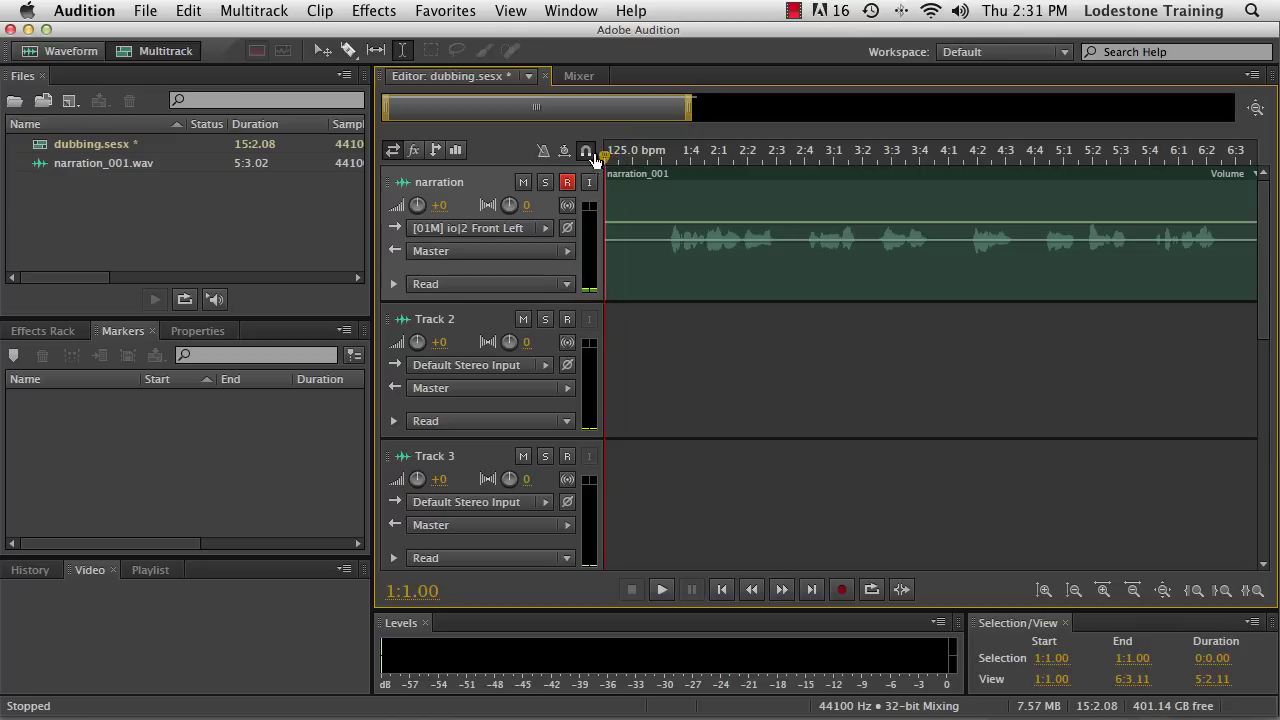
click(662, 590)
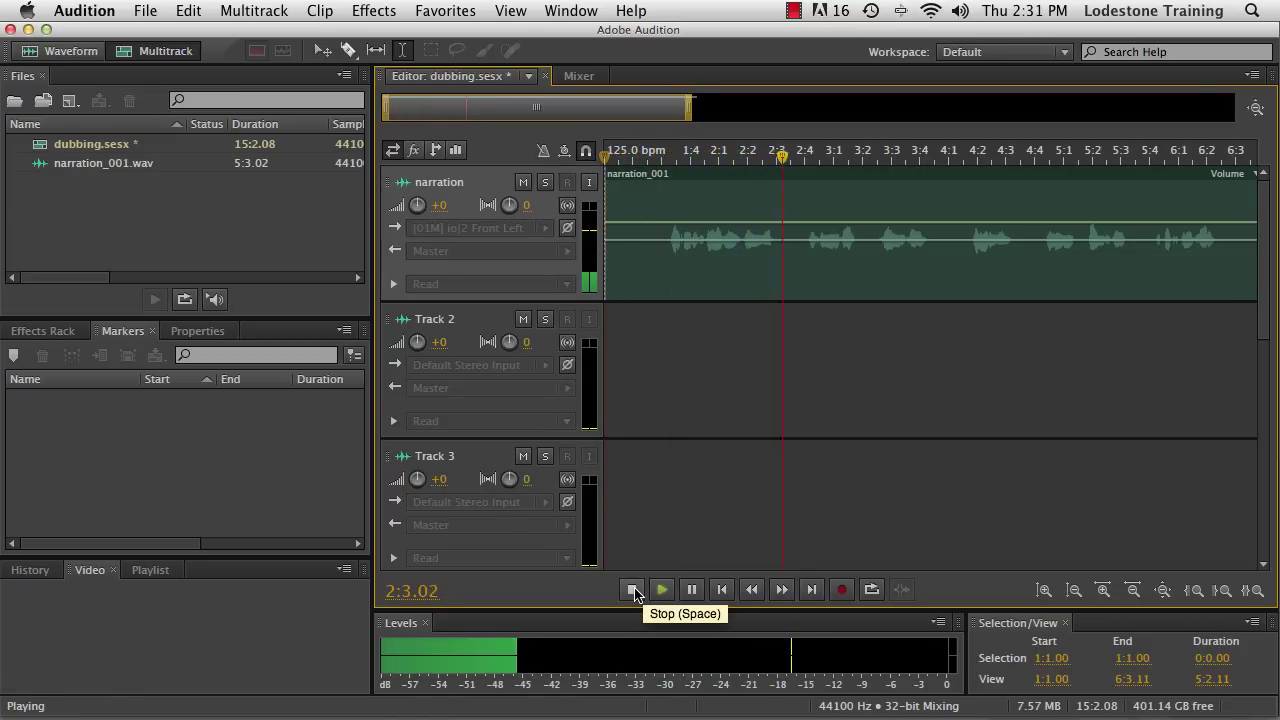
click(632, 590)
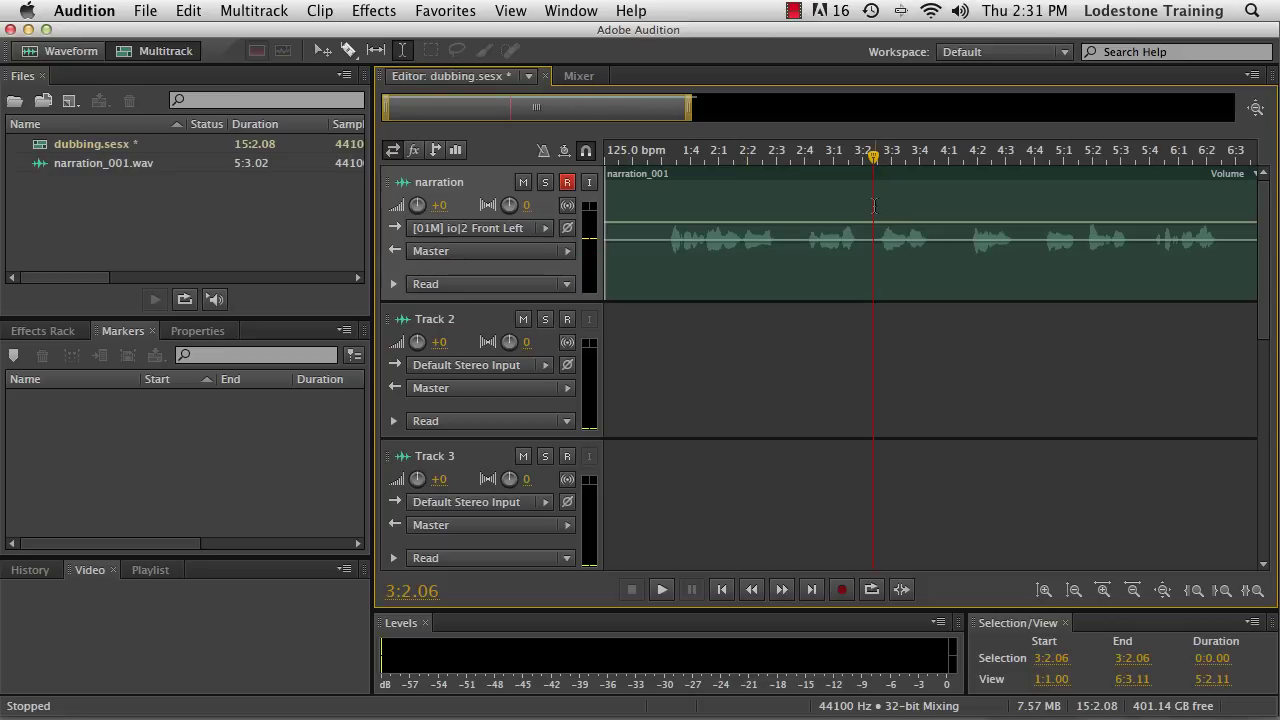
- Mark 3:2.06–3:4.09 with a range marker named 'jack and jill'
drag(876, 206, 937, 210)
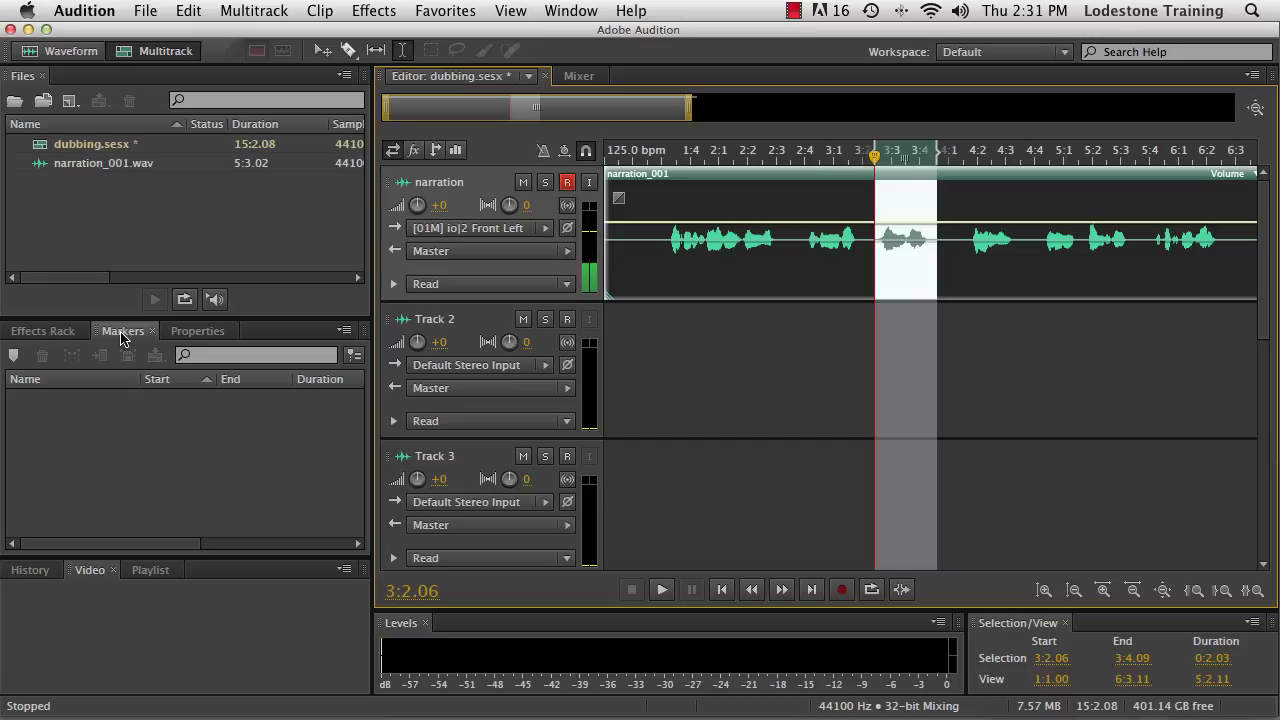
click(14, 357)
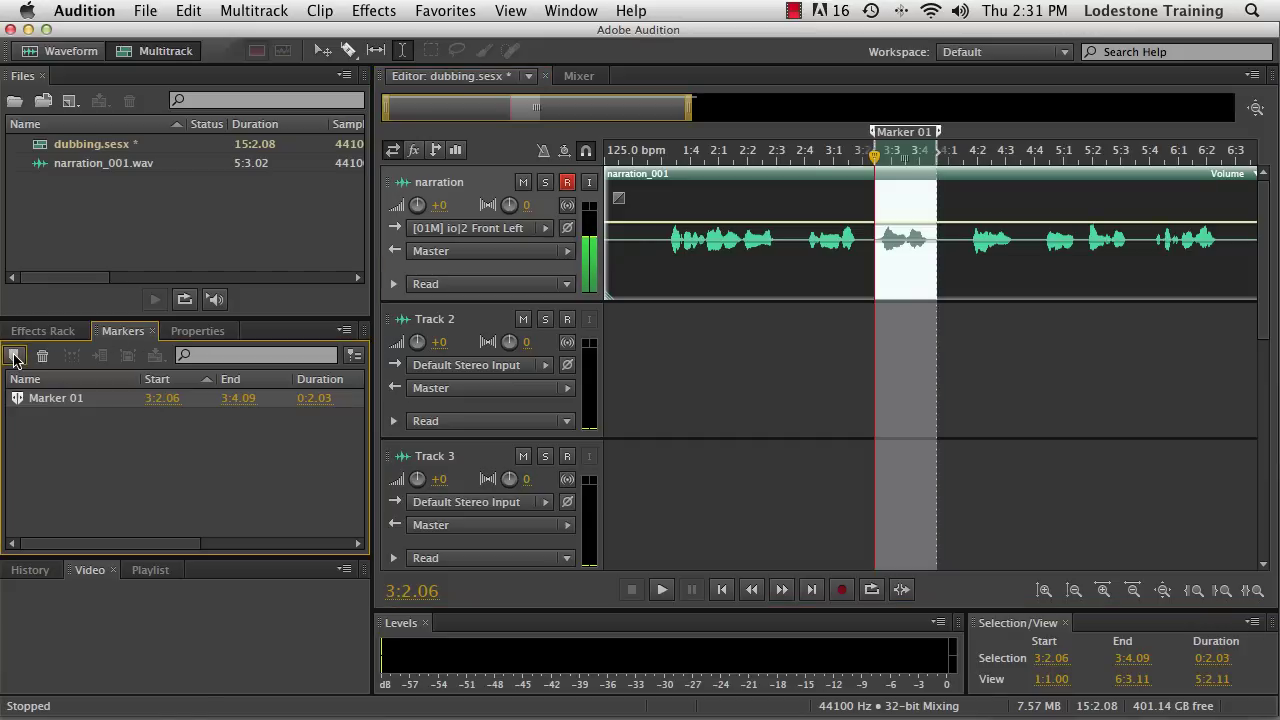
click(56, 401)
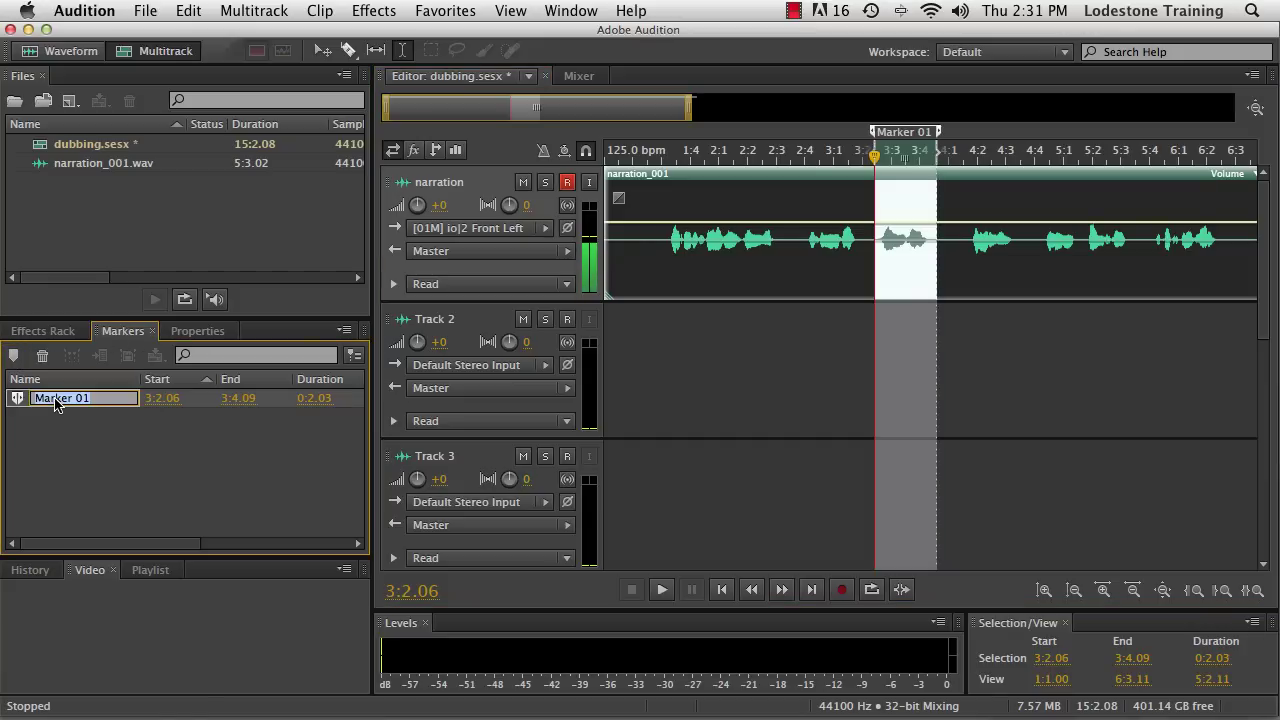
text(jack and jill)
key(Return)
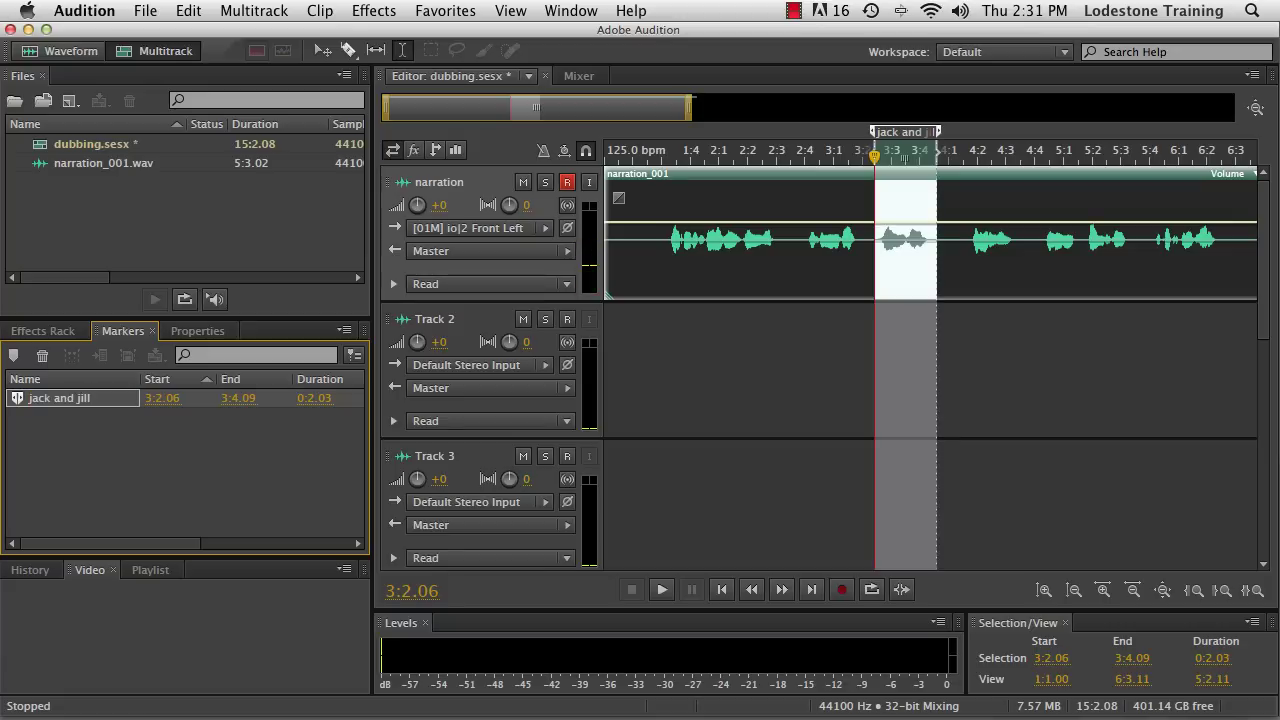
click(949, 196)
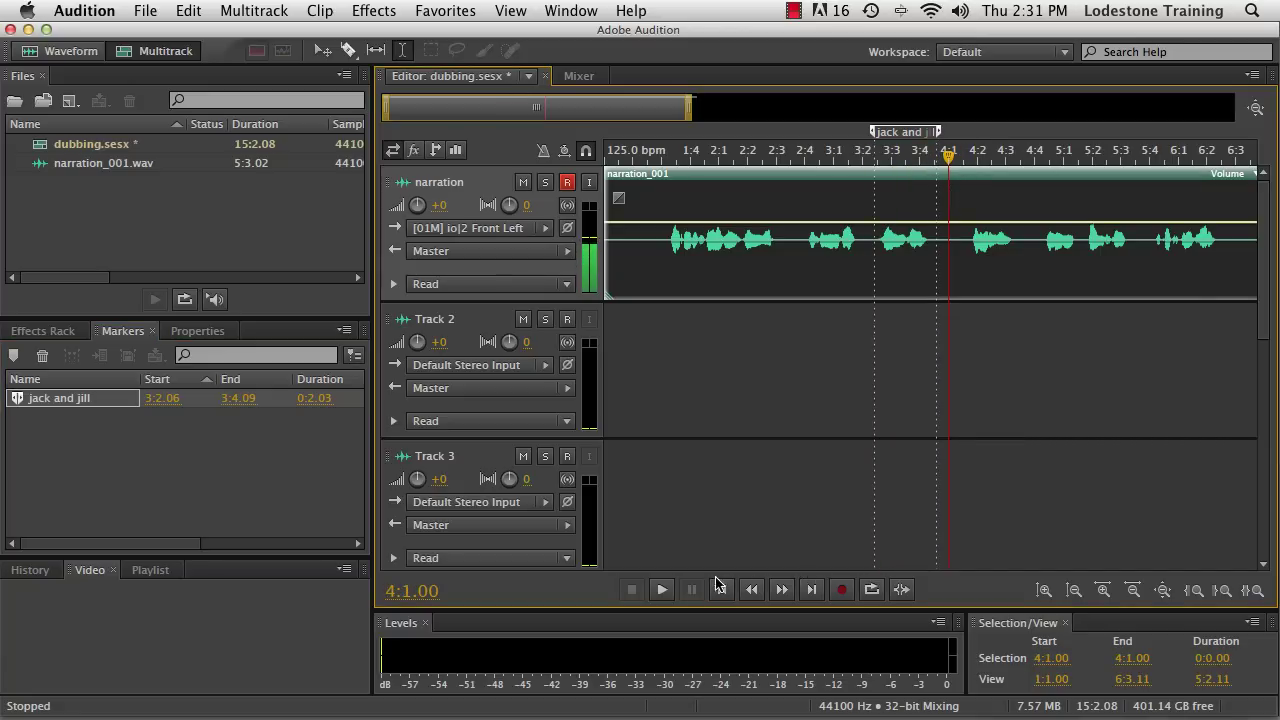
- Play on from 4:1.00 and park the playhead at the second flub, 5:1.12
click(664, 592)
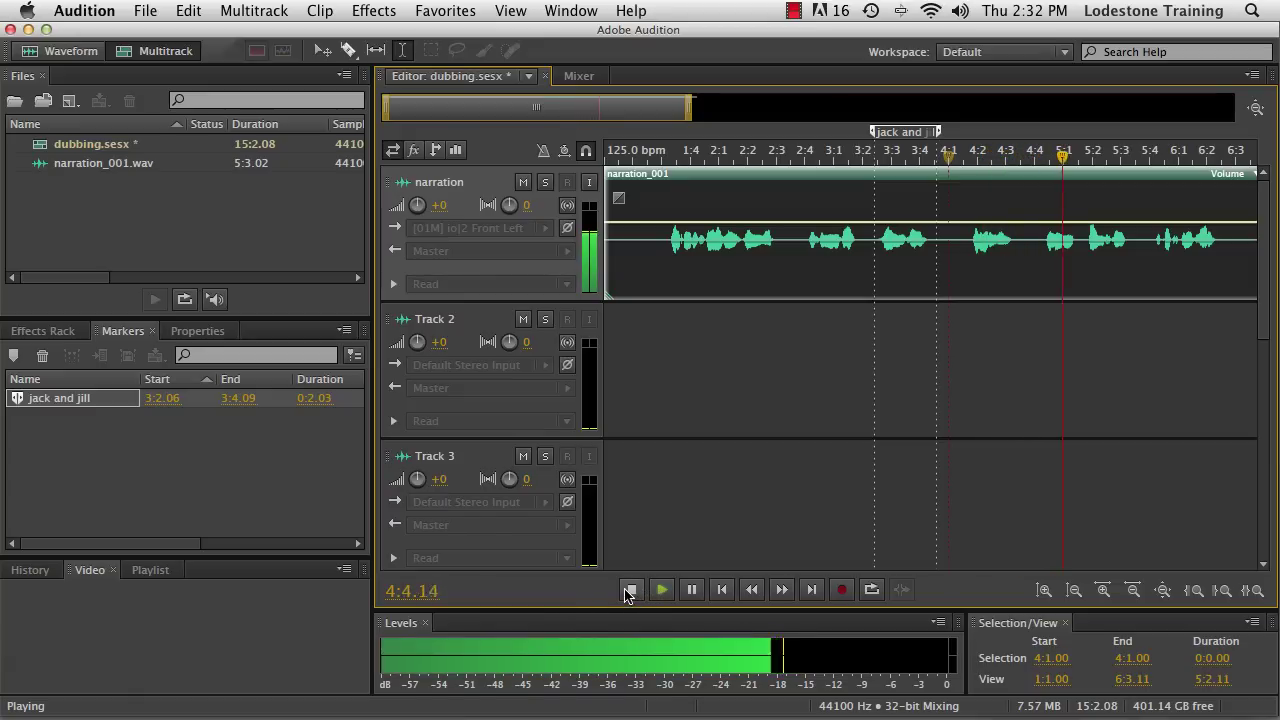
click(628, 592)
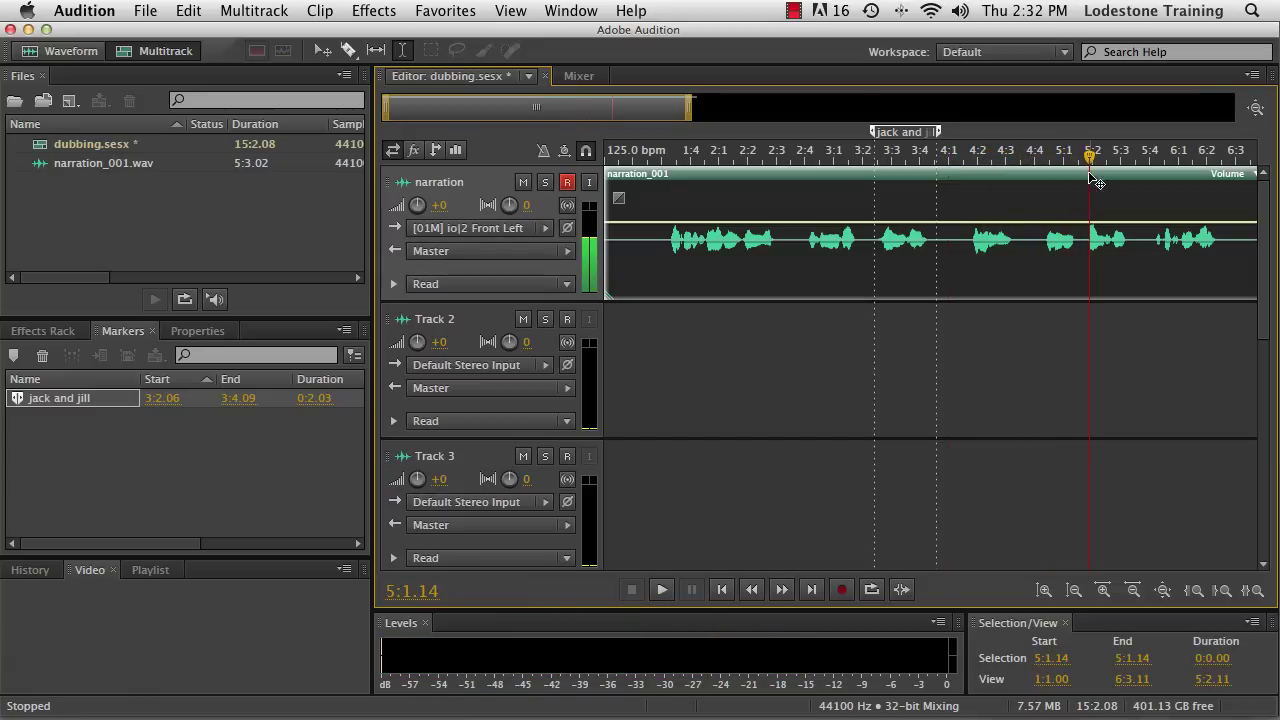
drag(1090, 160, 1086, 163)
- Add a range marker over 5:1.12–5:3.12 and name it 'up the hill'
drag(1087, 208, 1141, 205)
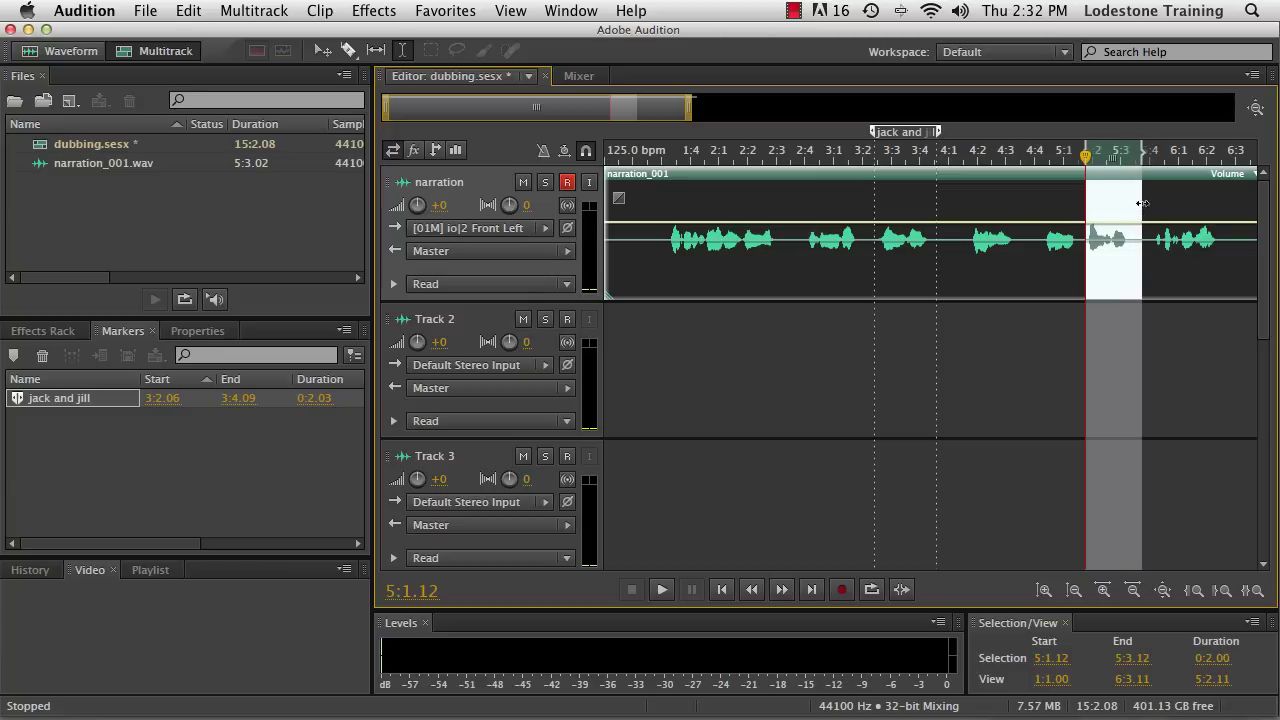
click(13, 355)
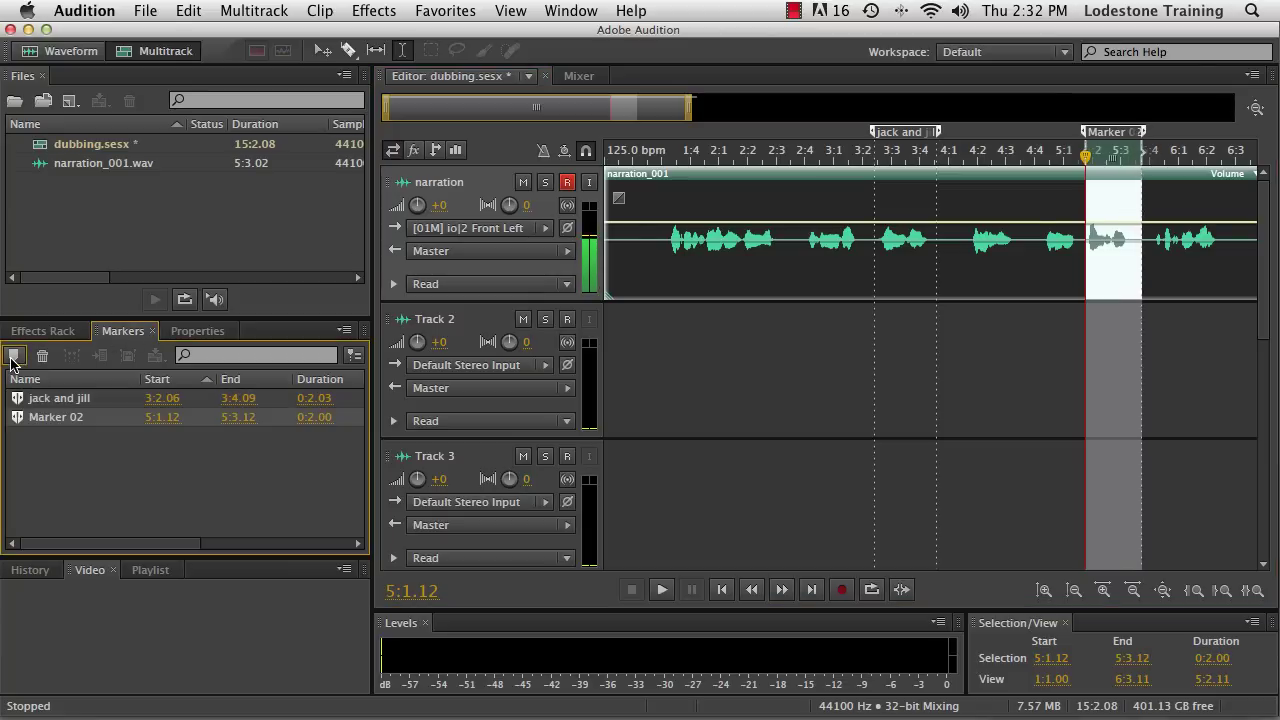
click(58, 418)
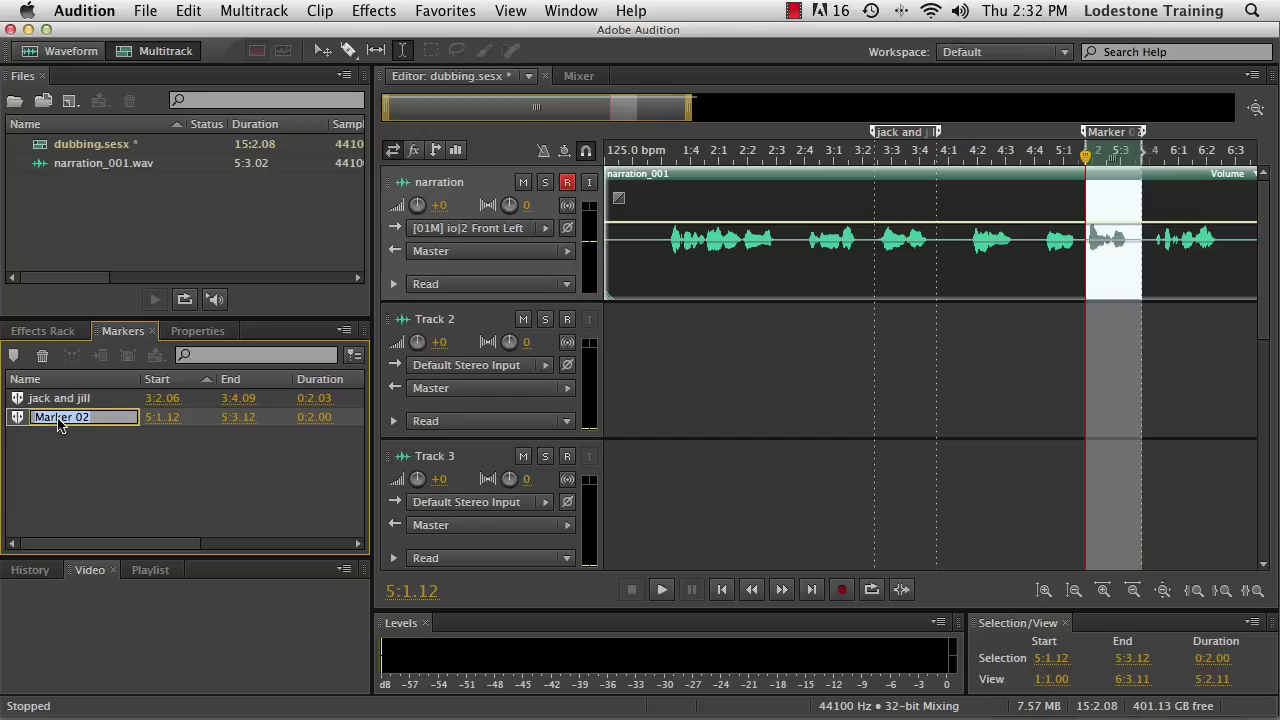
text(up the hill)
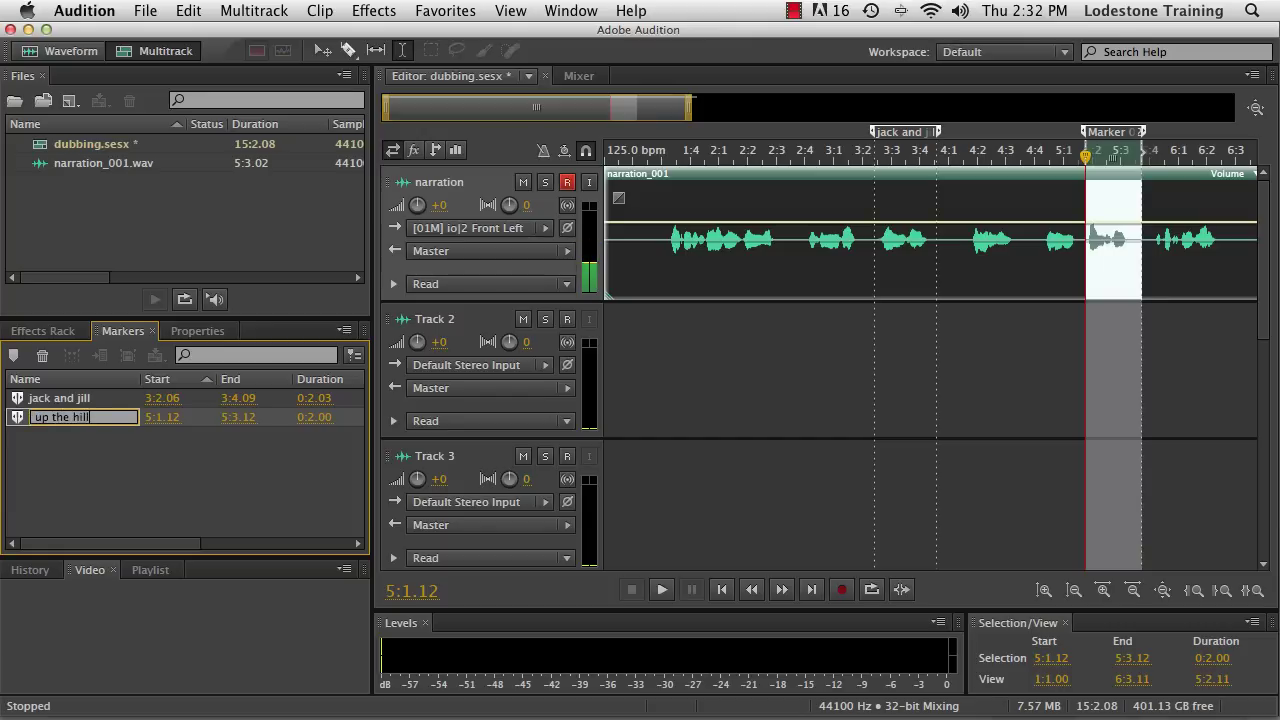
key(Return)
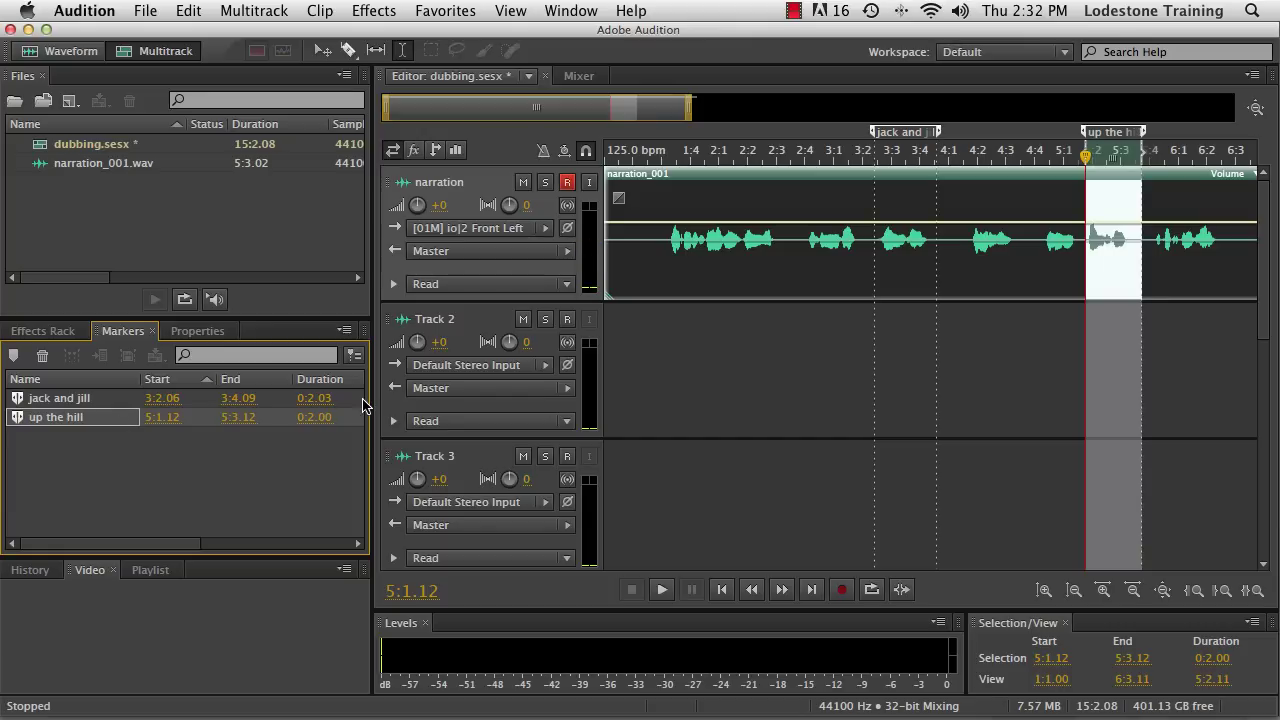
- Record replacement take narration_002 over the 'jack and jill' range
click(20, 400)
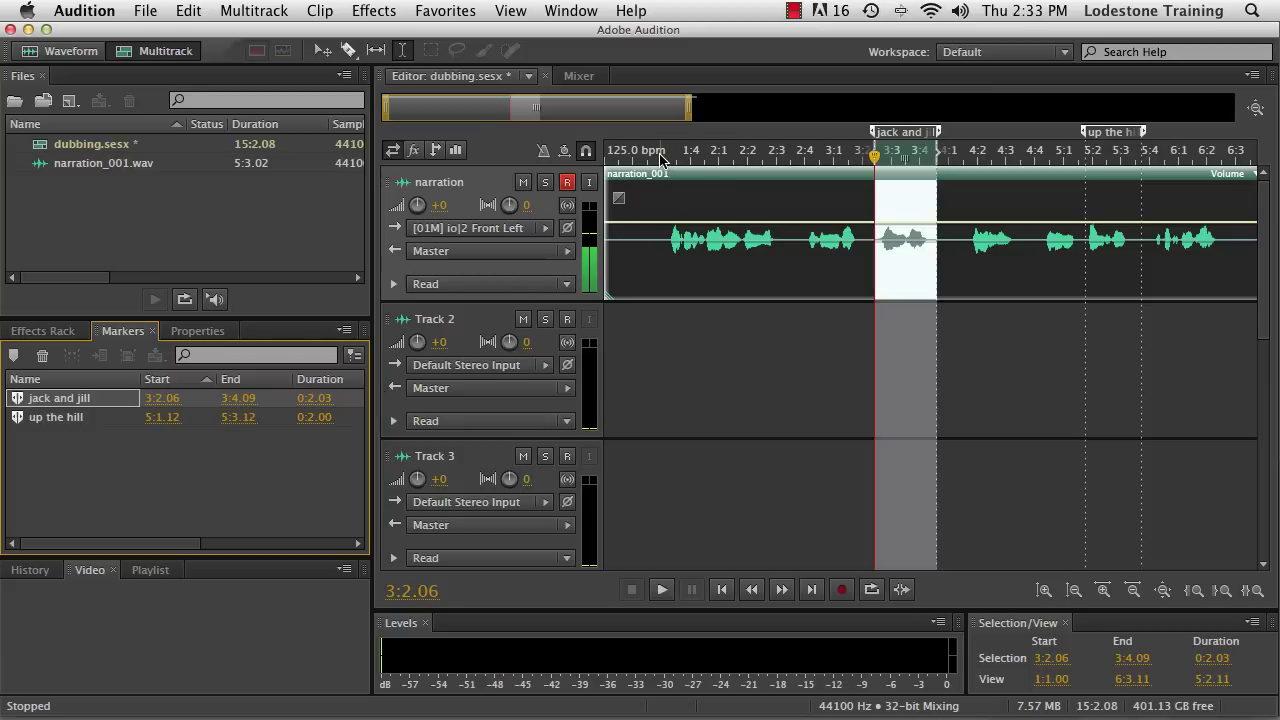
click(612, 152)
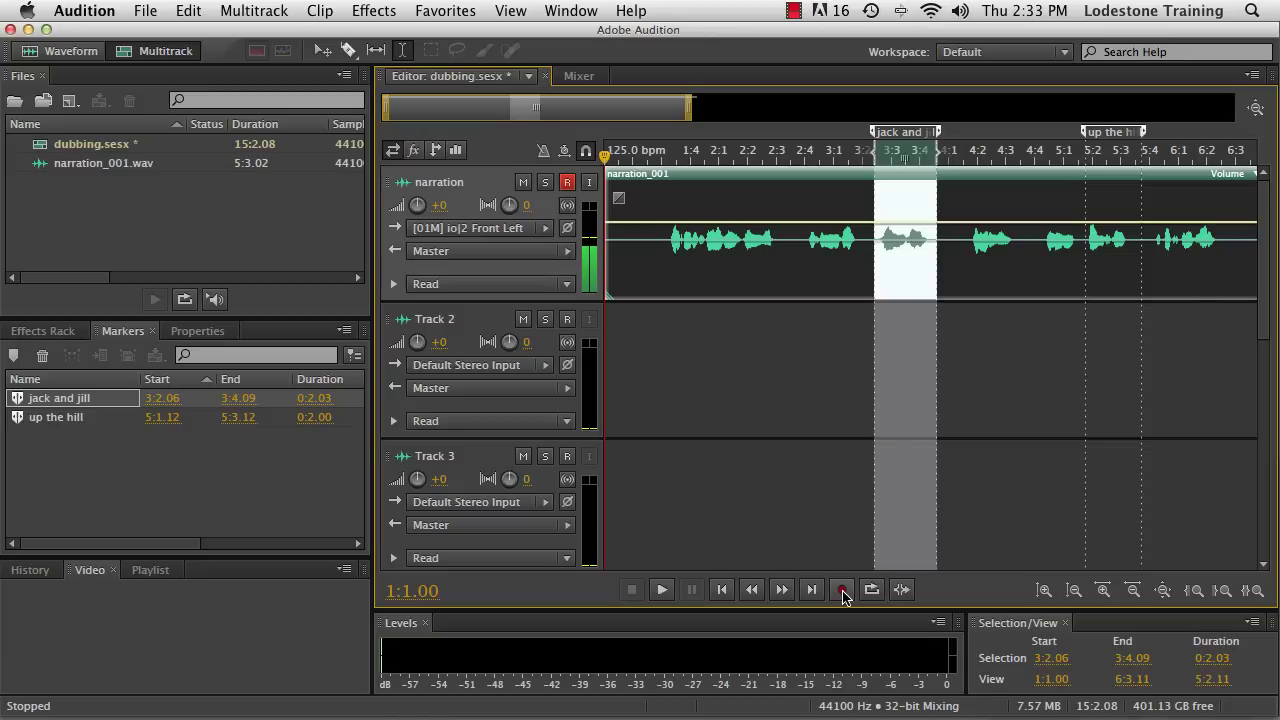
click(842, 591)
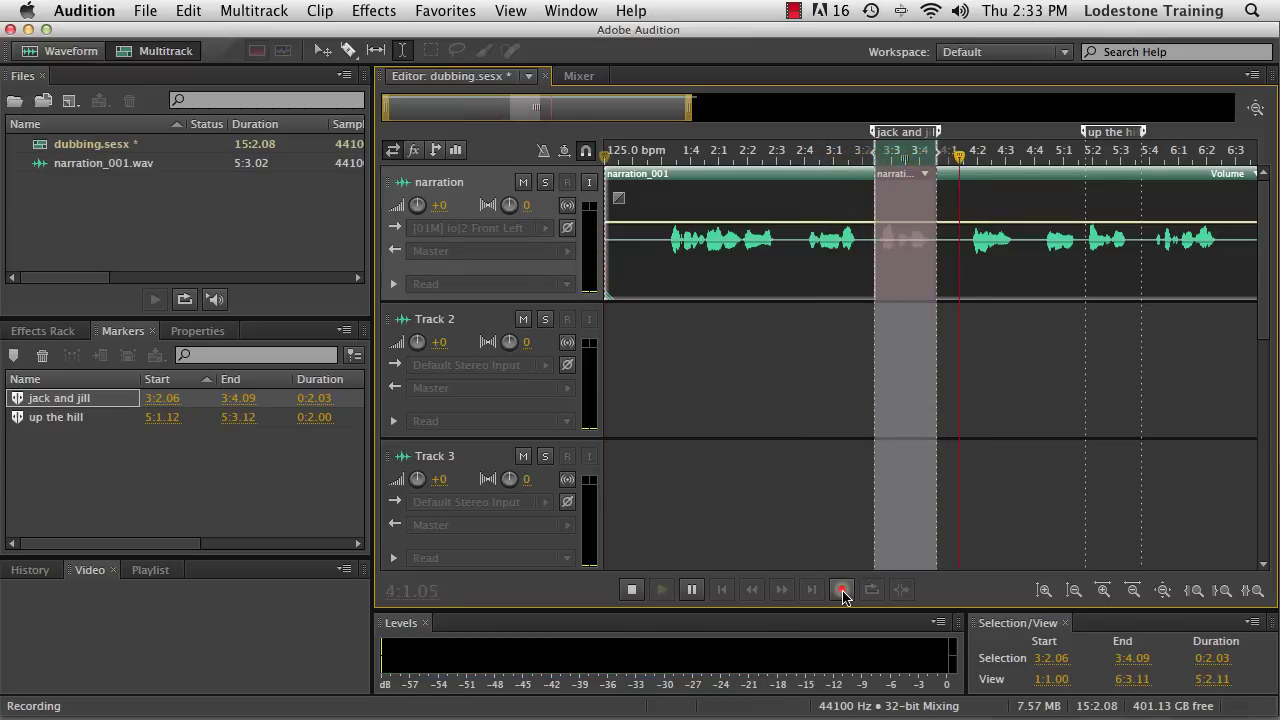
click(631, 591)
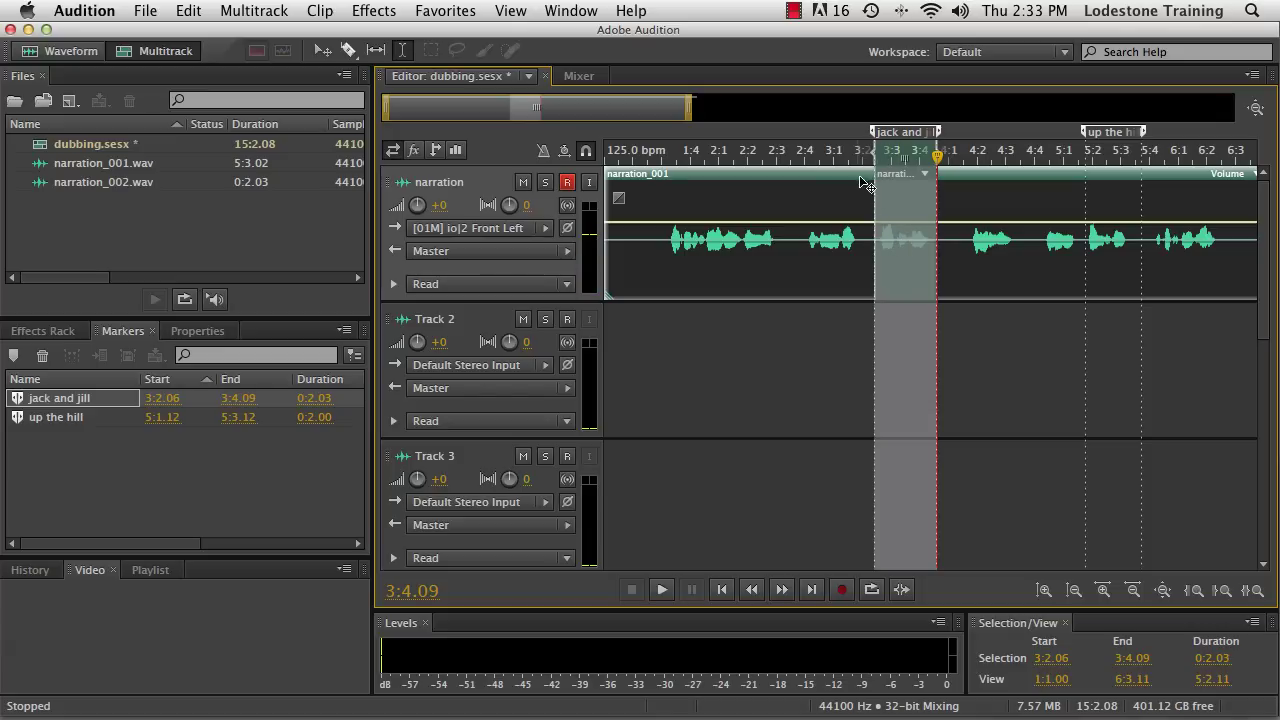
- Play back from 2:3.12 to check the new take in context
click(800, 157)
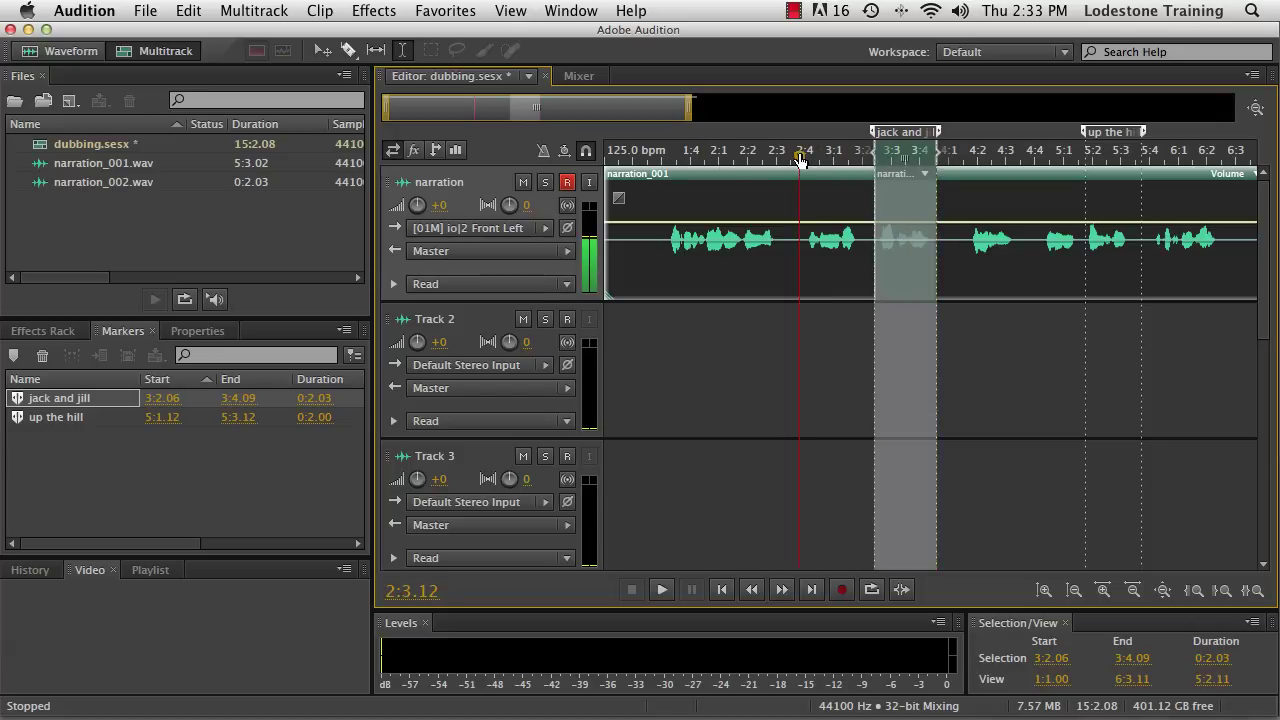
click(661, 591)
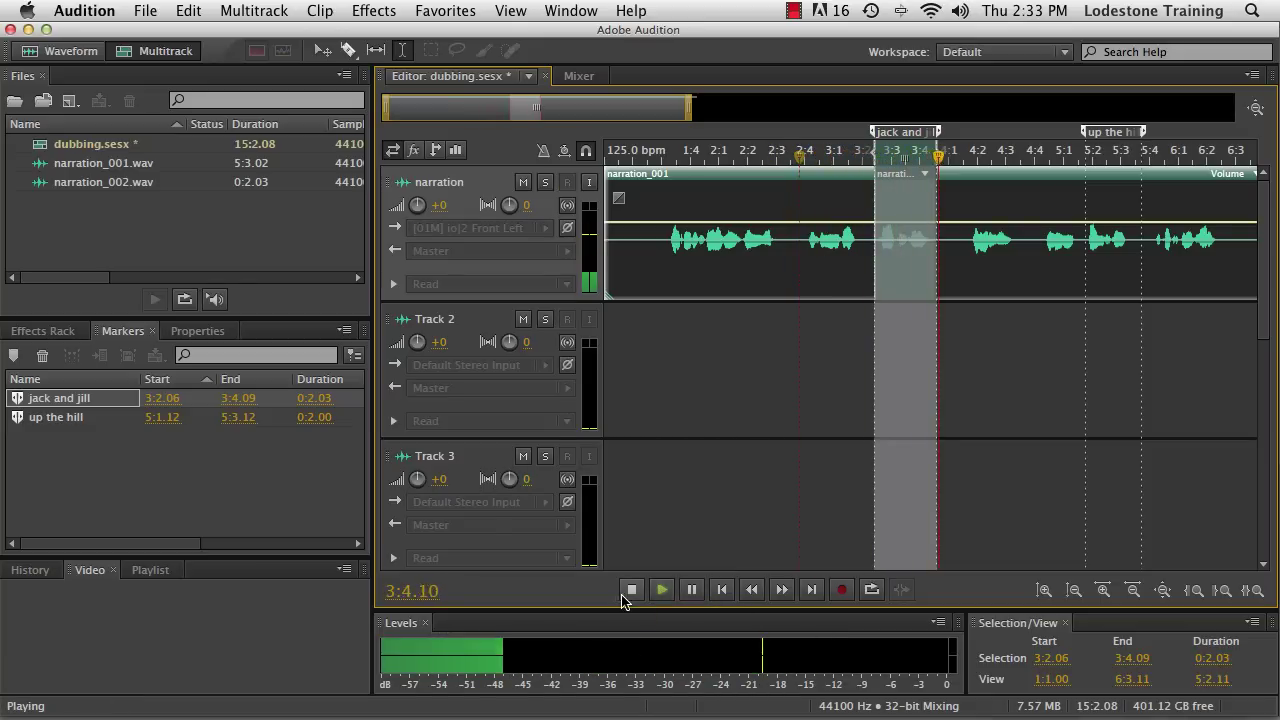
click(626, 594)
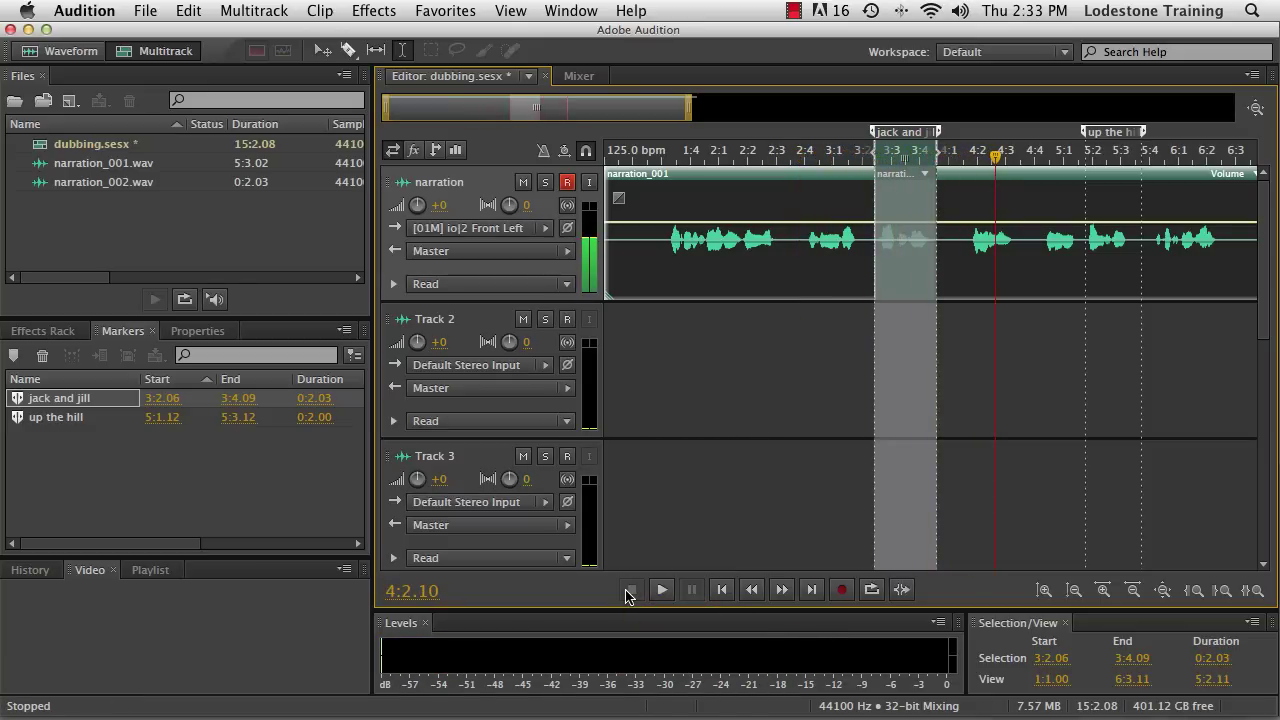
- Record narration_003 over the 'up the hill' range with pre-roll from 4:1.02
click(17, 420)
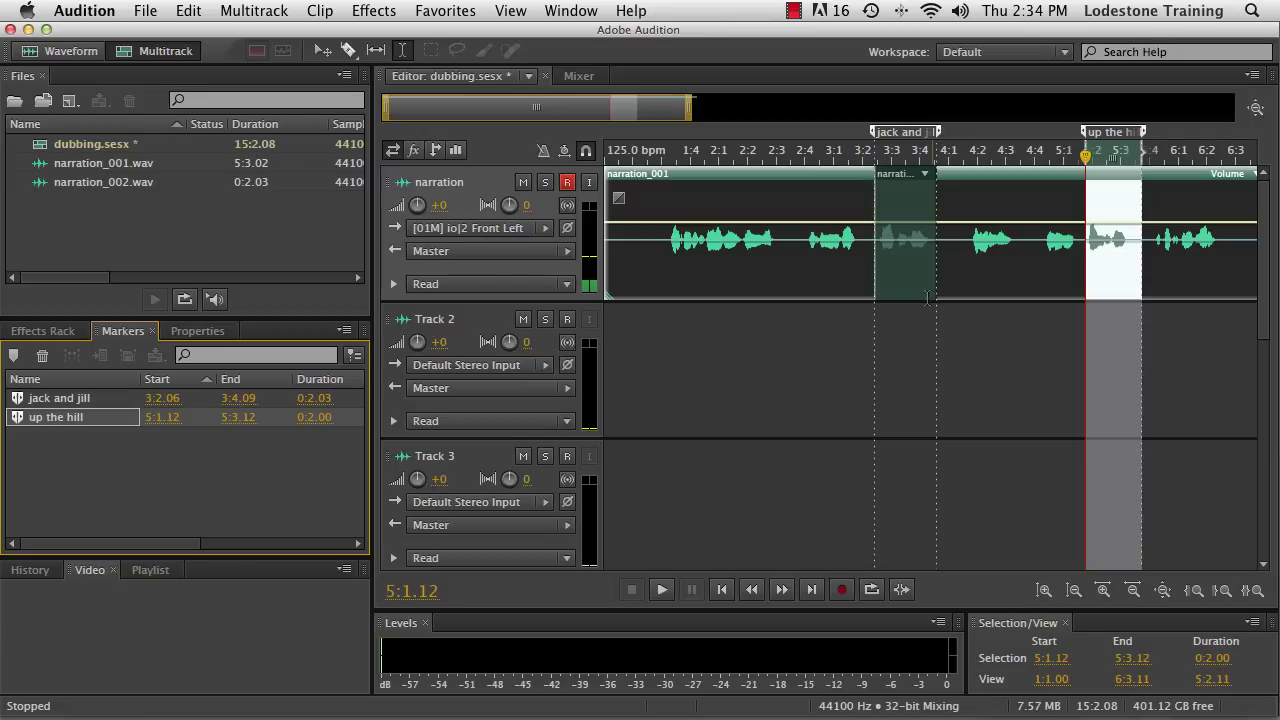
drag(1086, 163, 950, 163)
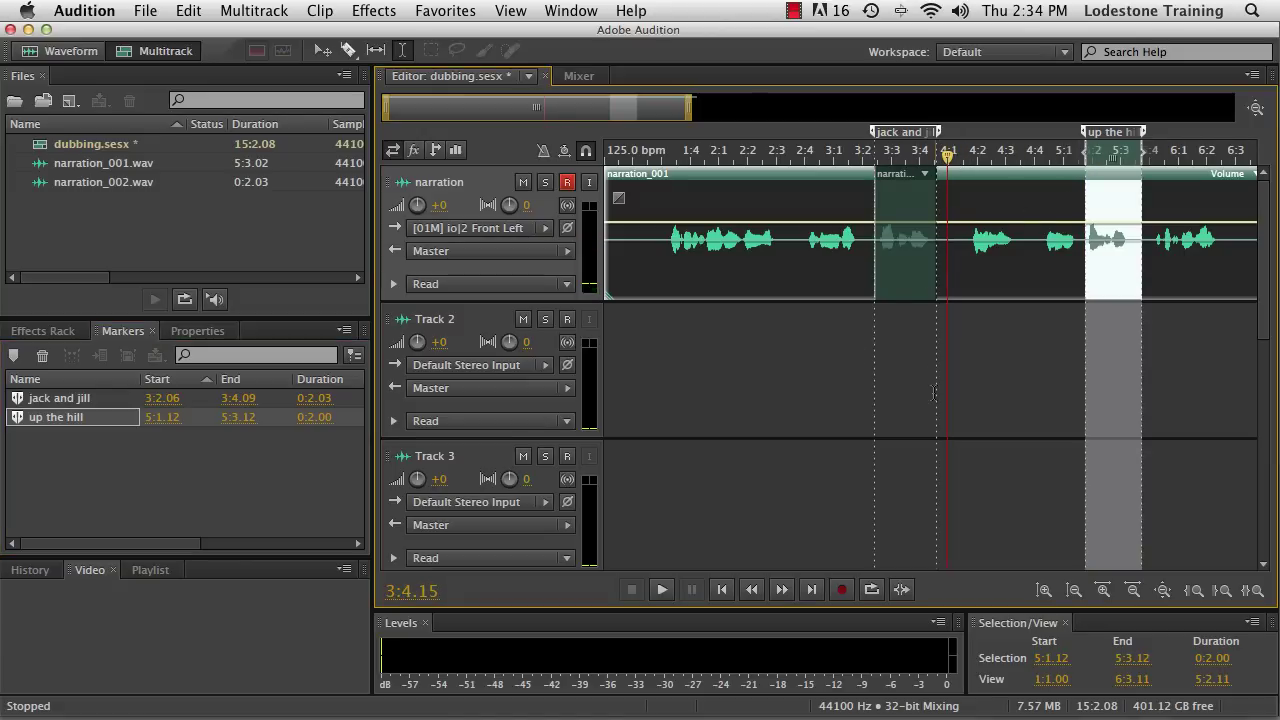
click(842, 593)
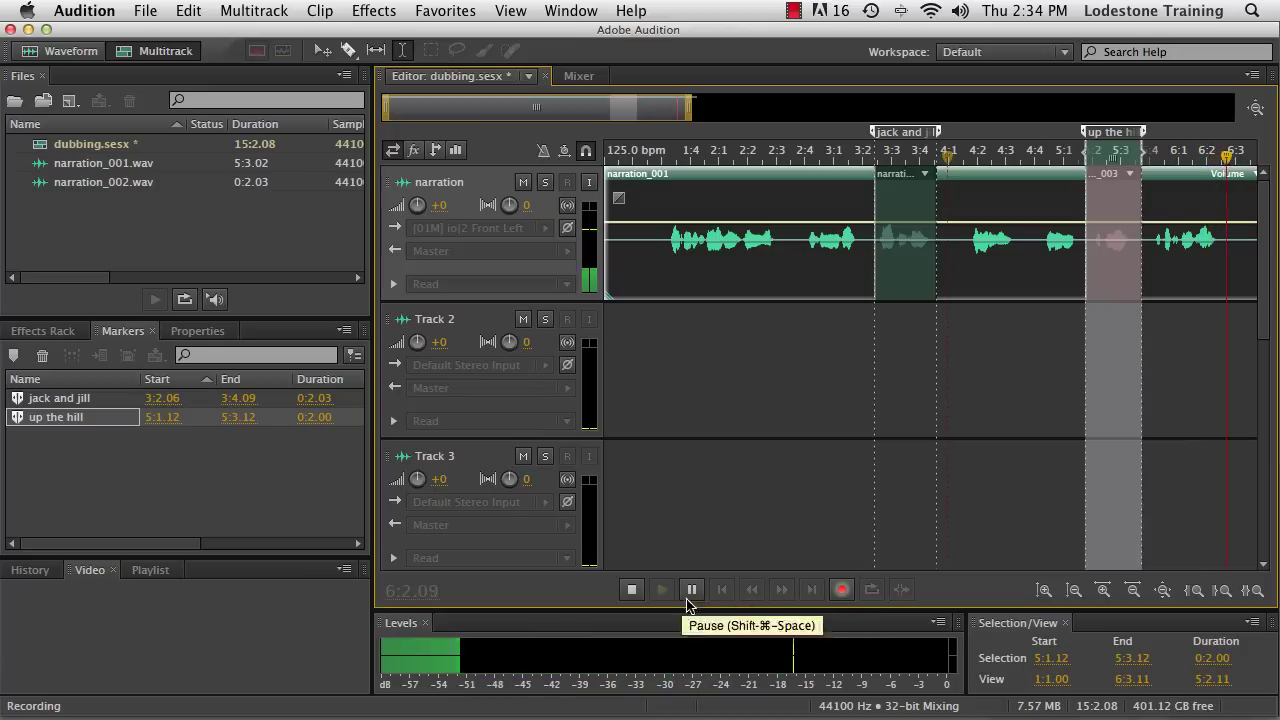
click(641, 590)
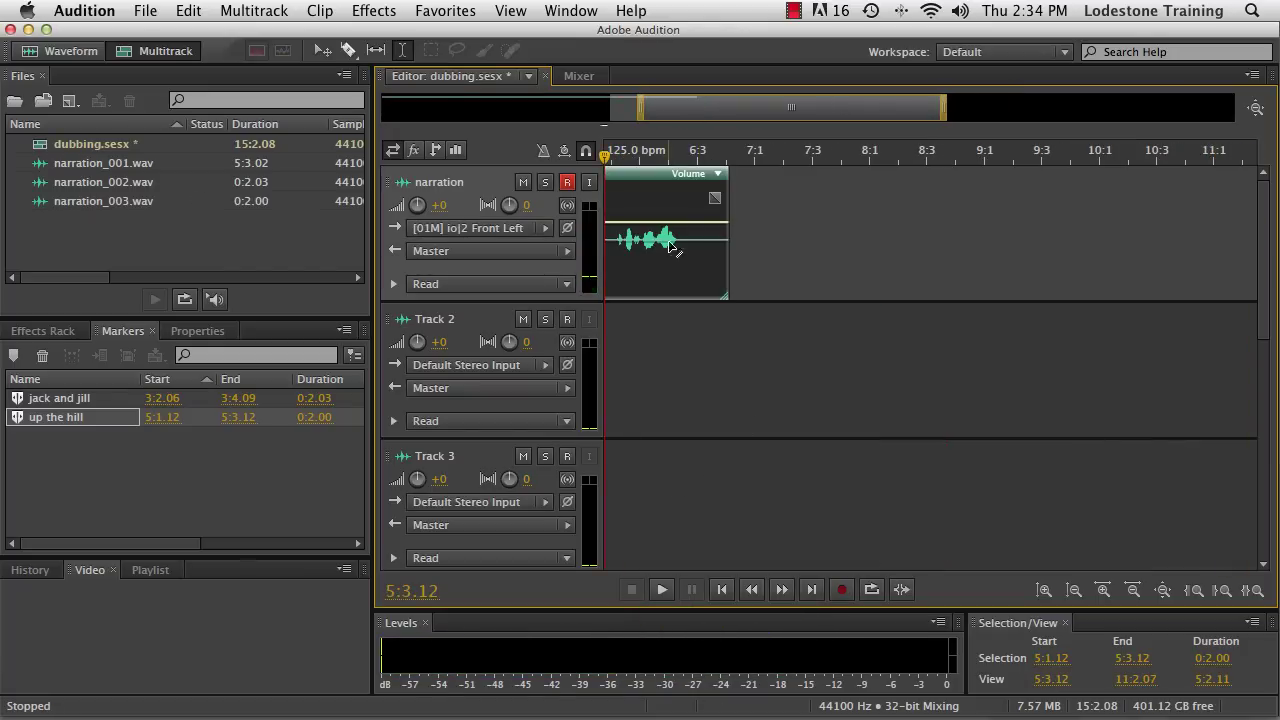
- Zoom out to the whole session and play the patched narration from 1:1.00
drag(640, 107, 365, 103)
drag(945, 107, 1238, 109)
click(617, 158)
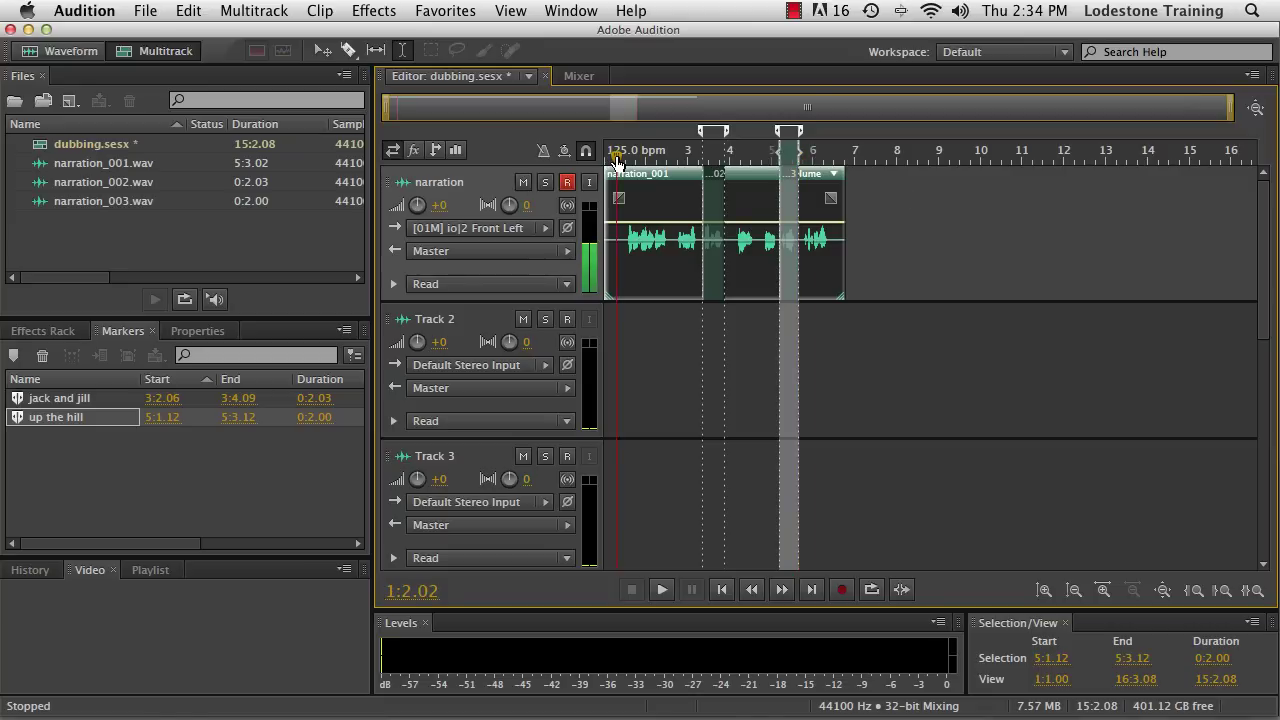
drag(617, 158, 603, 157)
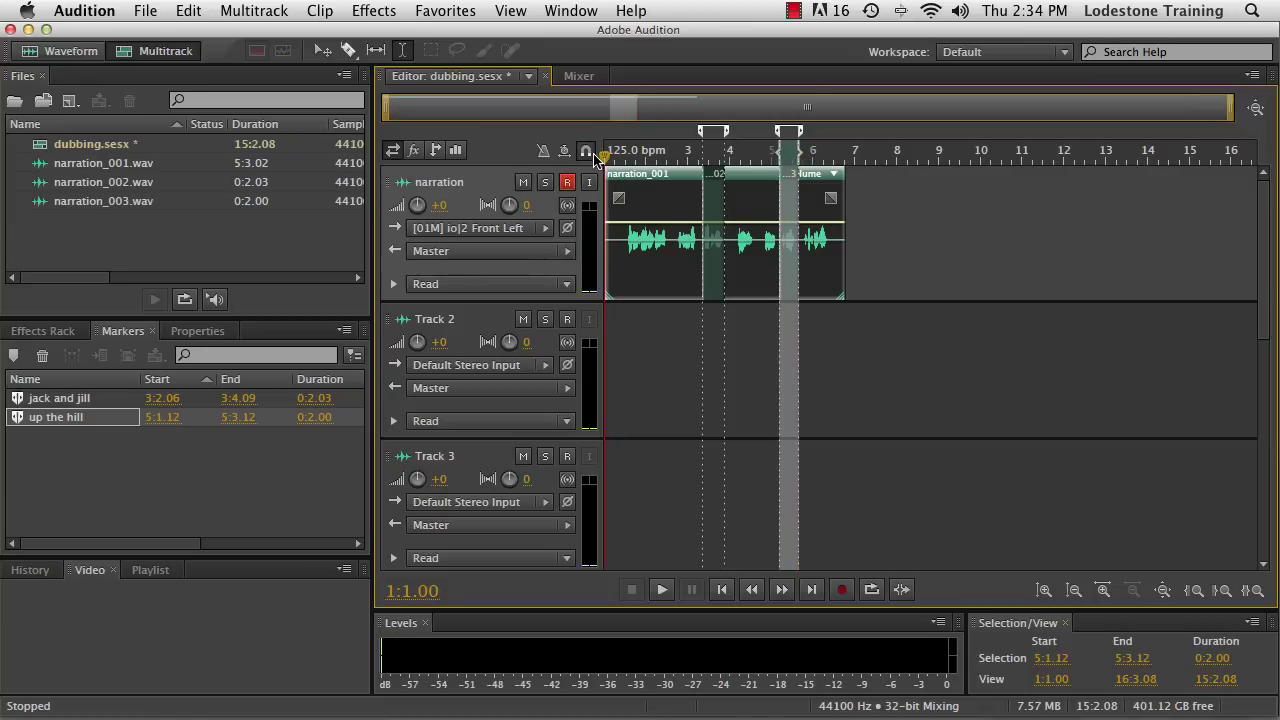
click(660, 590)
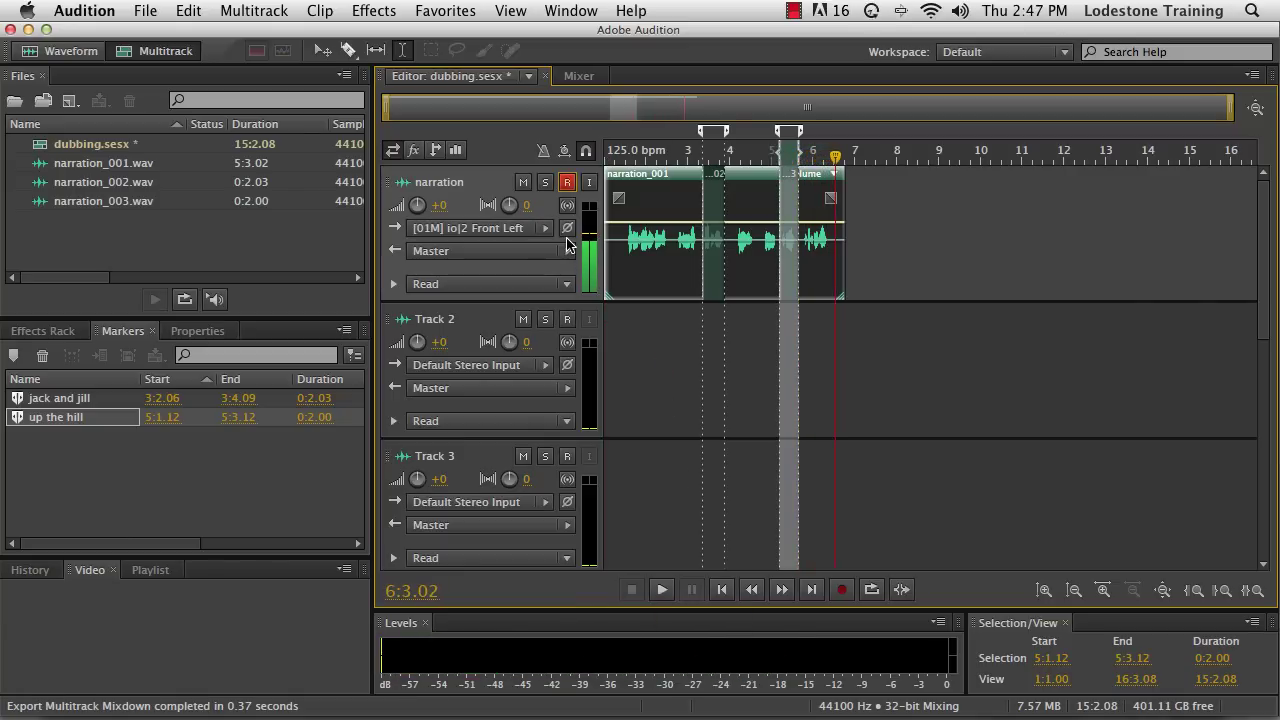
- Disarm the narration track and export the entire session as dubbing_mixdown.mp3 at 192 Kbps
click(567, 184)
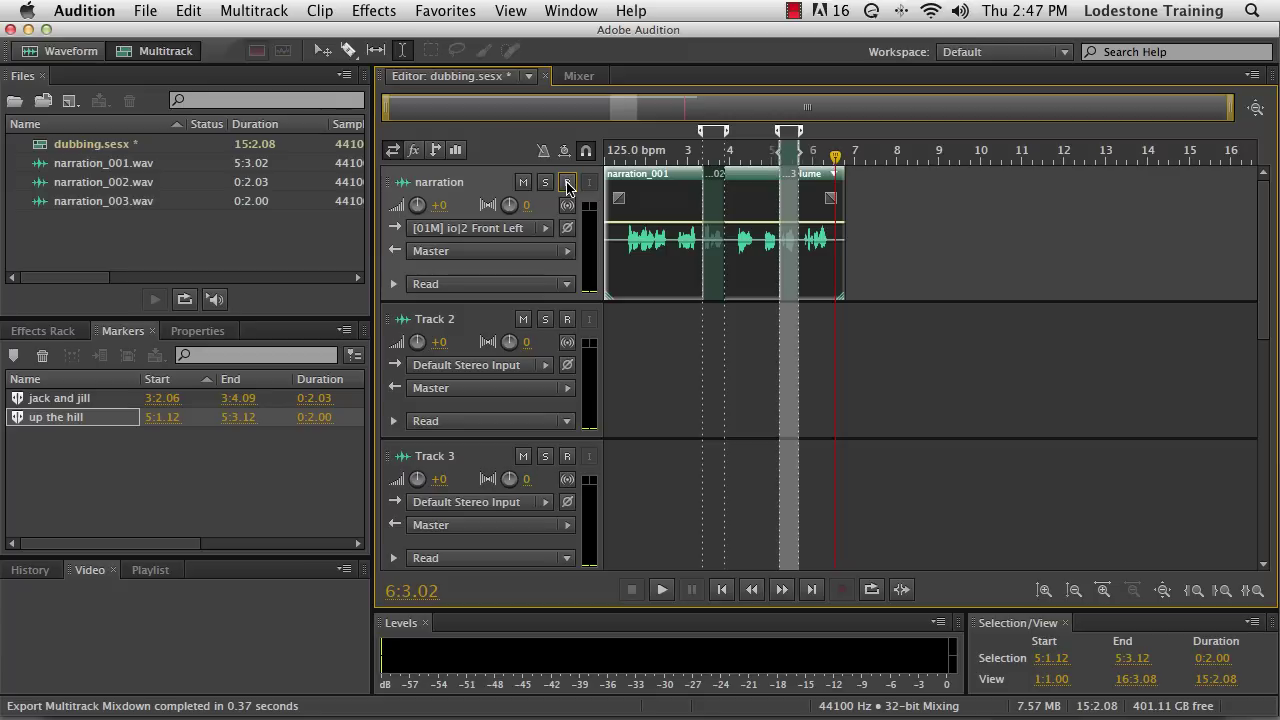
click(144, 12)
mouse_move(275, 368)
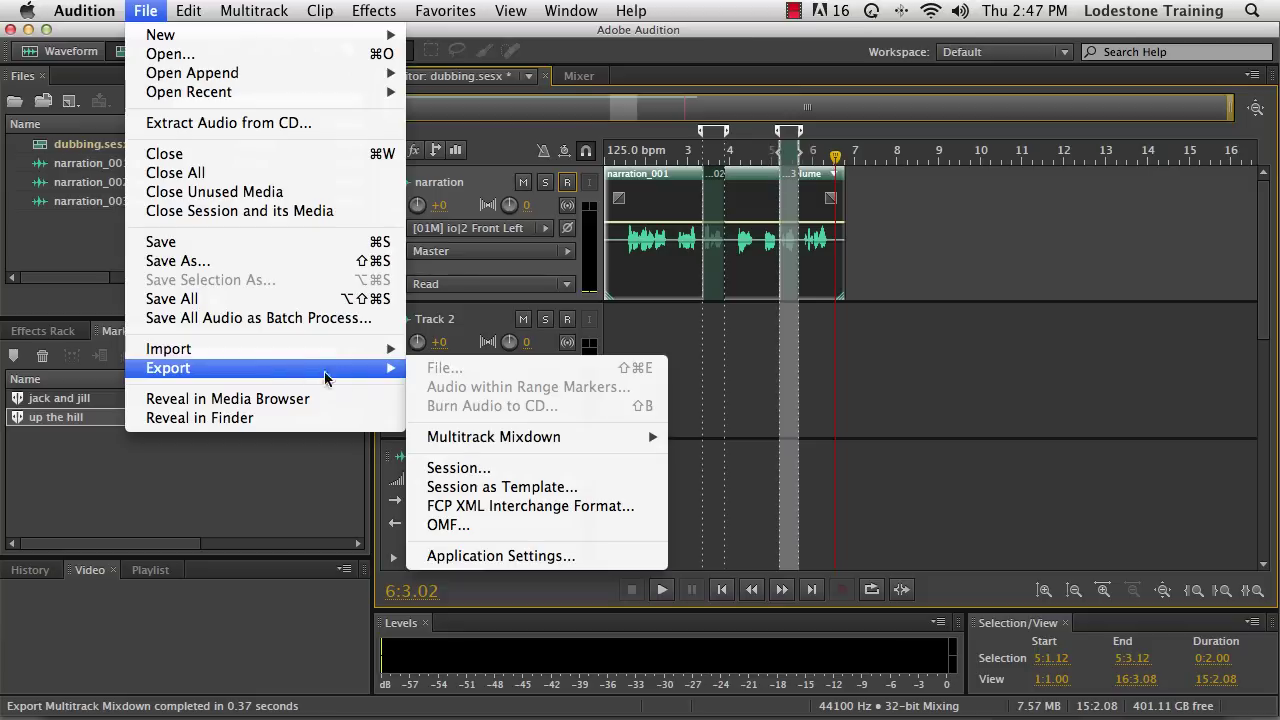
mouse_move(521, 443)
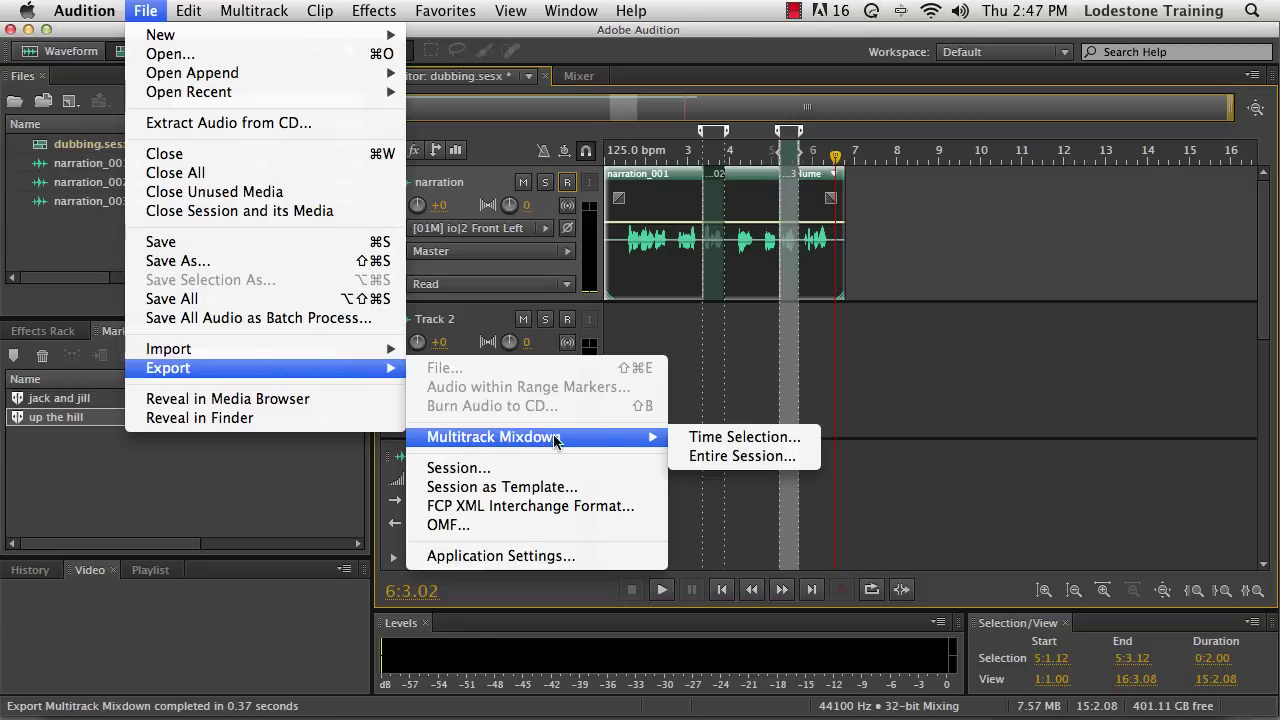
click(782, 457)
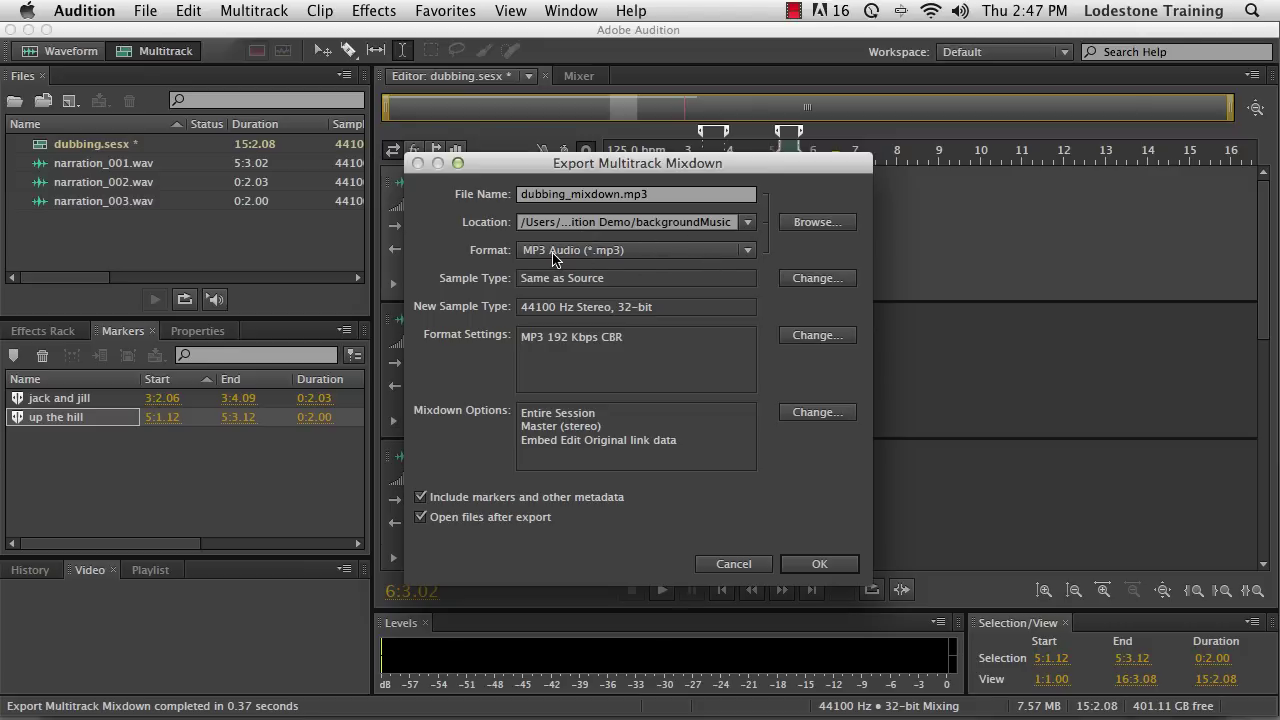
click(748, 251)
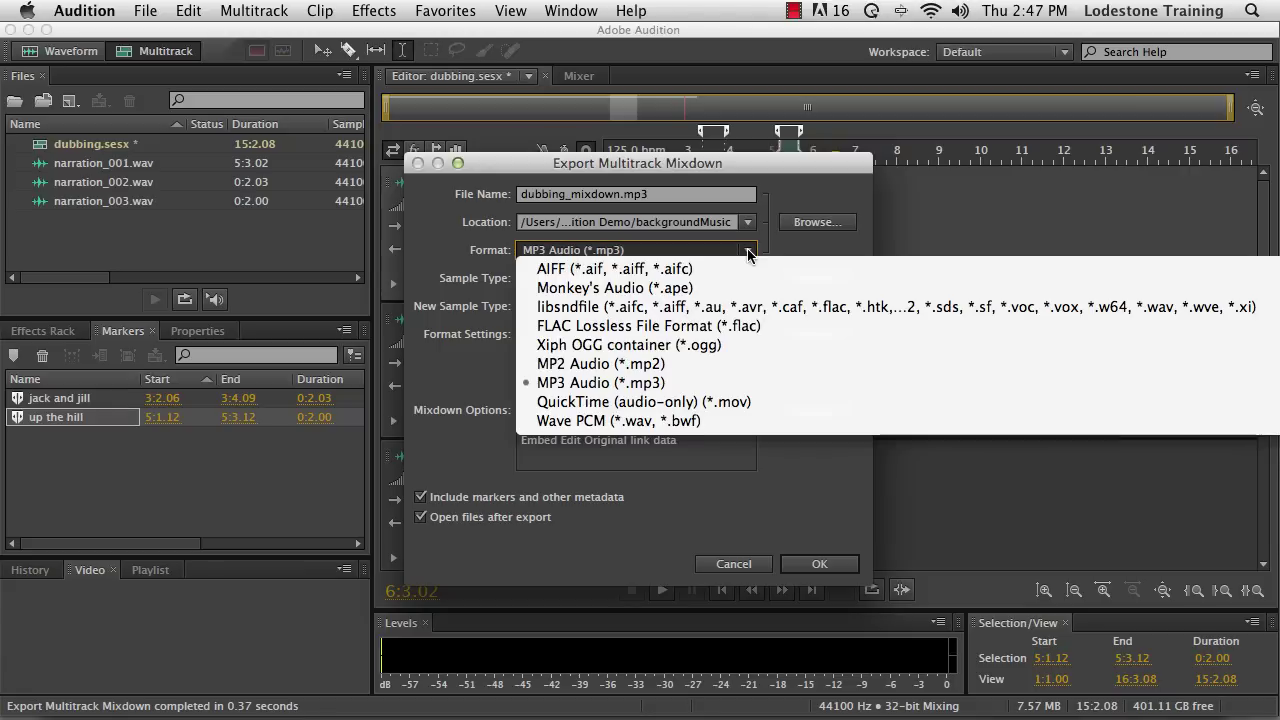
click(748, 251)
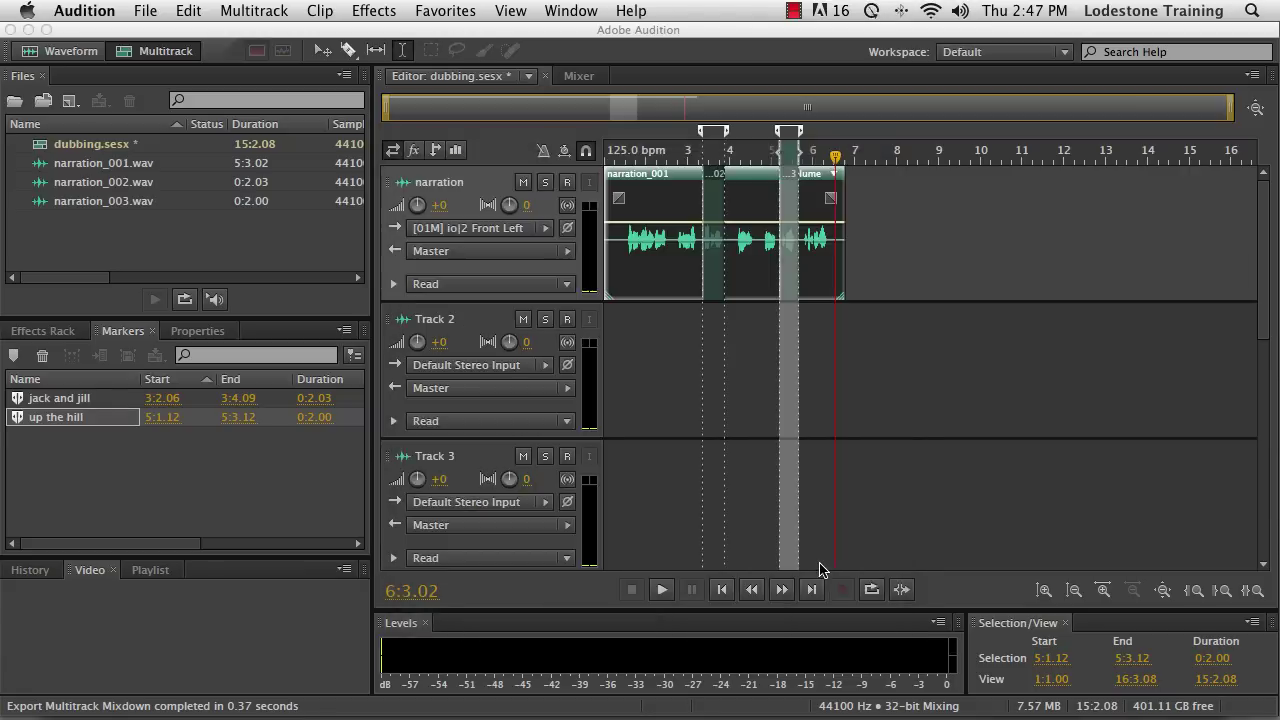